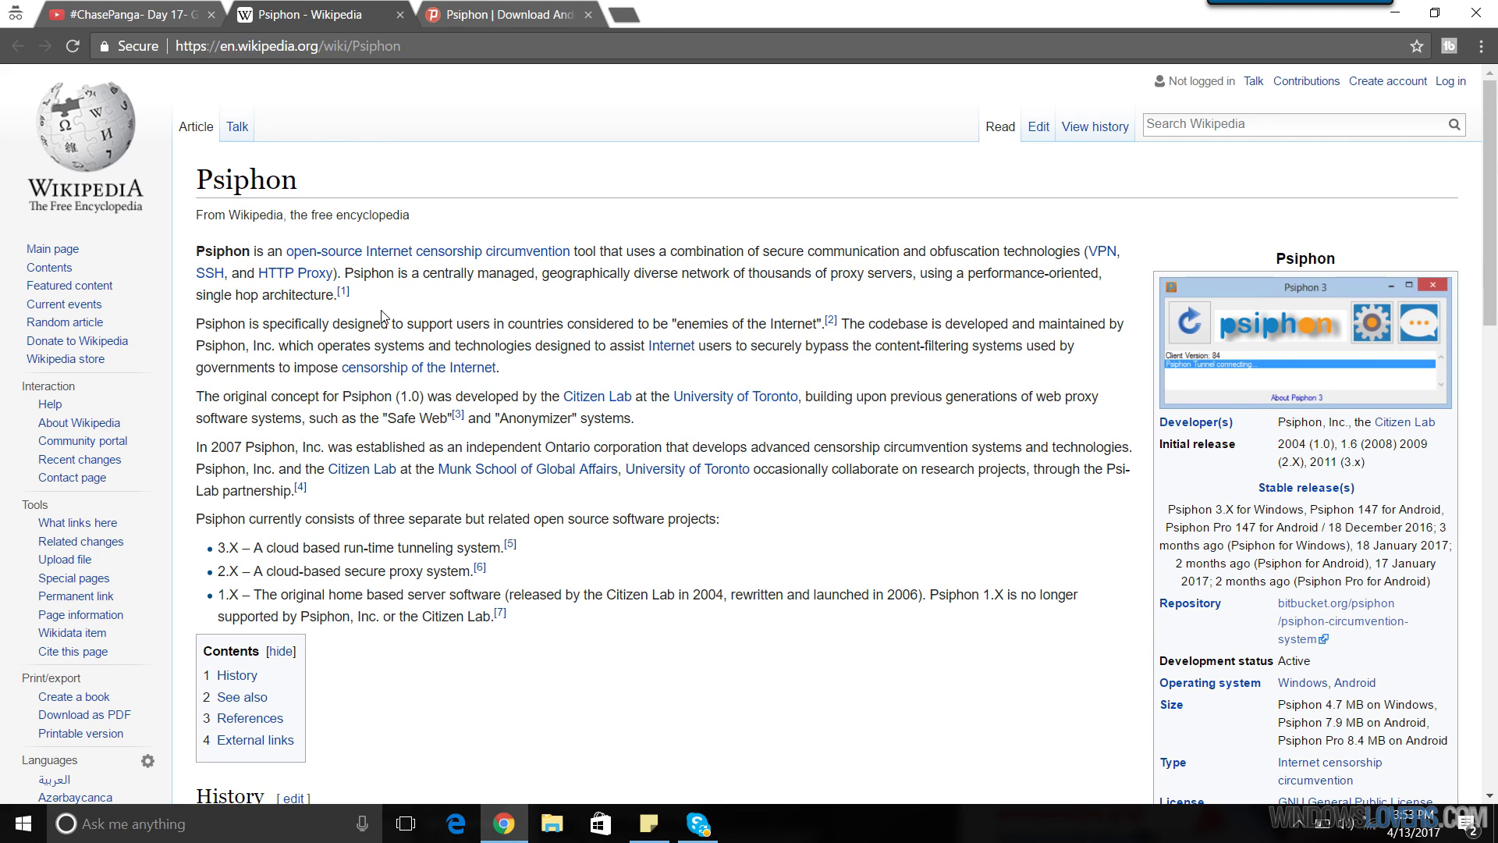
Switch to the psiphon3.com download tab and scroll down to the Psiphon for Windows download
{"action": "left_click", "coordinate": [472, 14]}
{"action": "scroll", "coordinate": [110, 442], "scroll_direction": "down", "scroll_amount": 4}
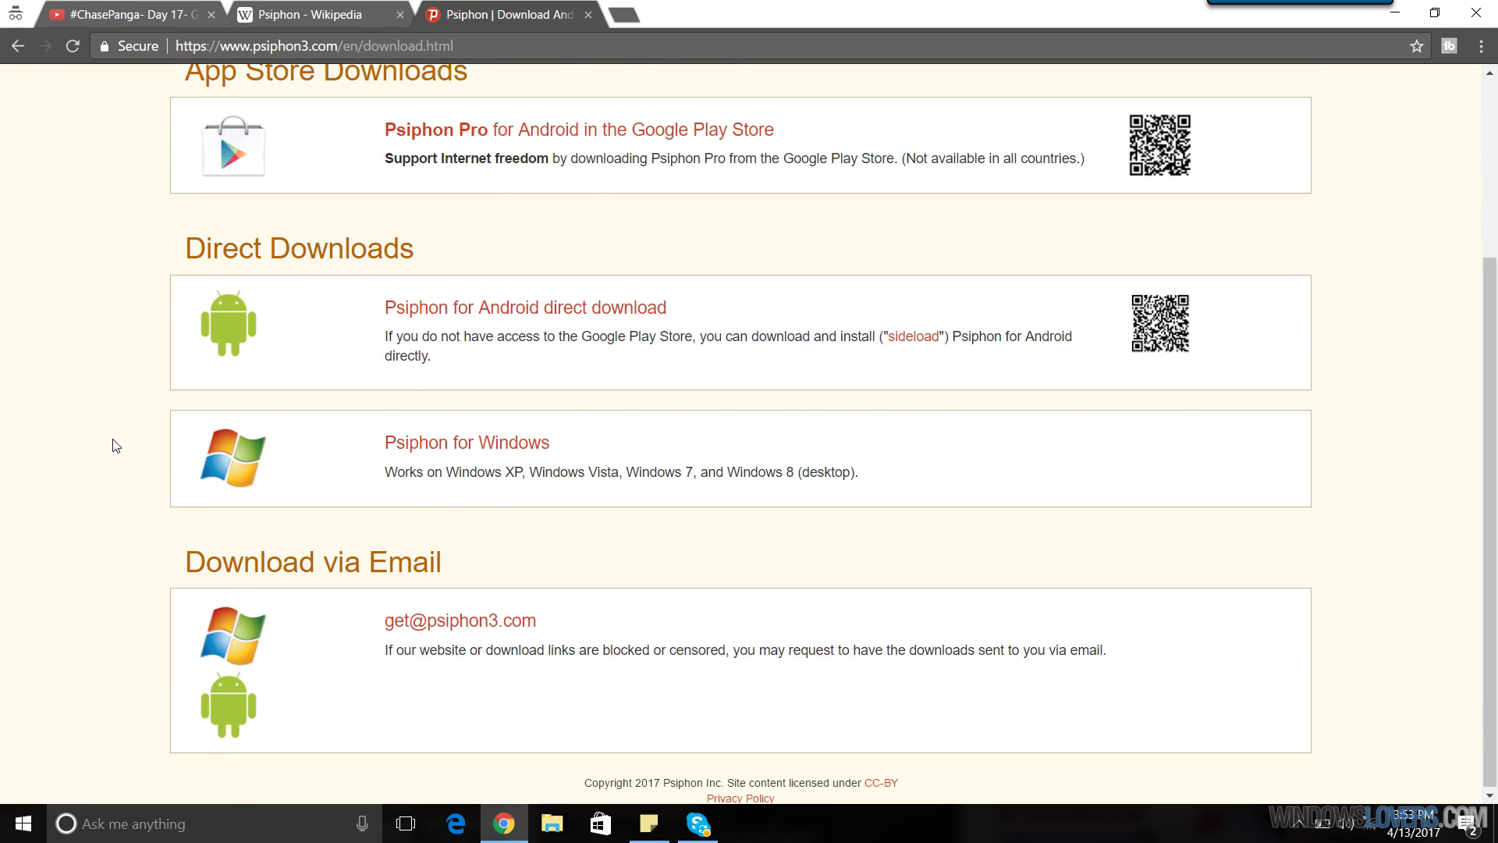
{"action": "scroll", "coordinate": [116, 440], "scroll_direction": "up", "scroll_amount": 4}
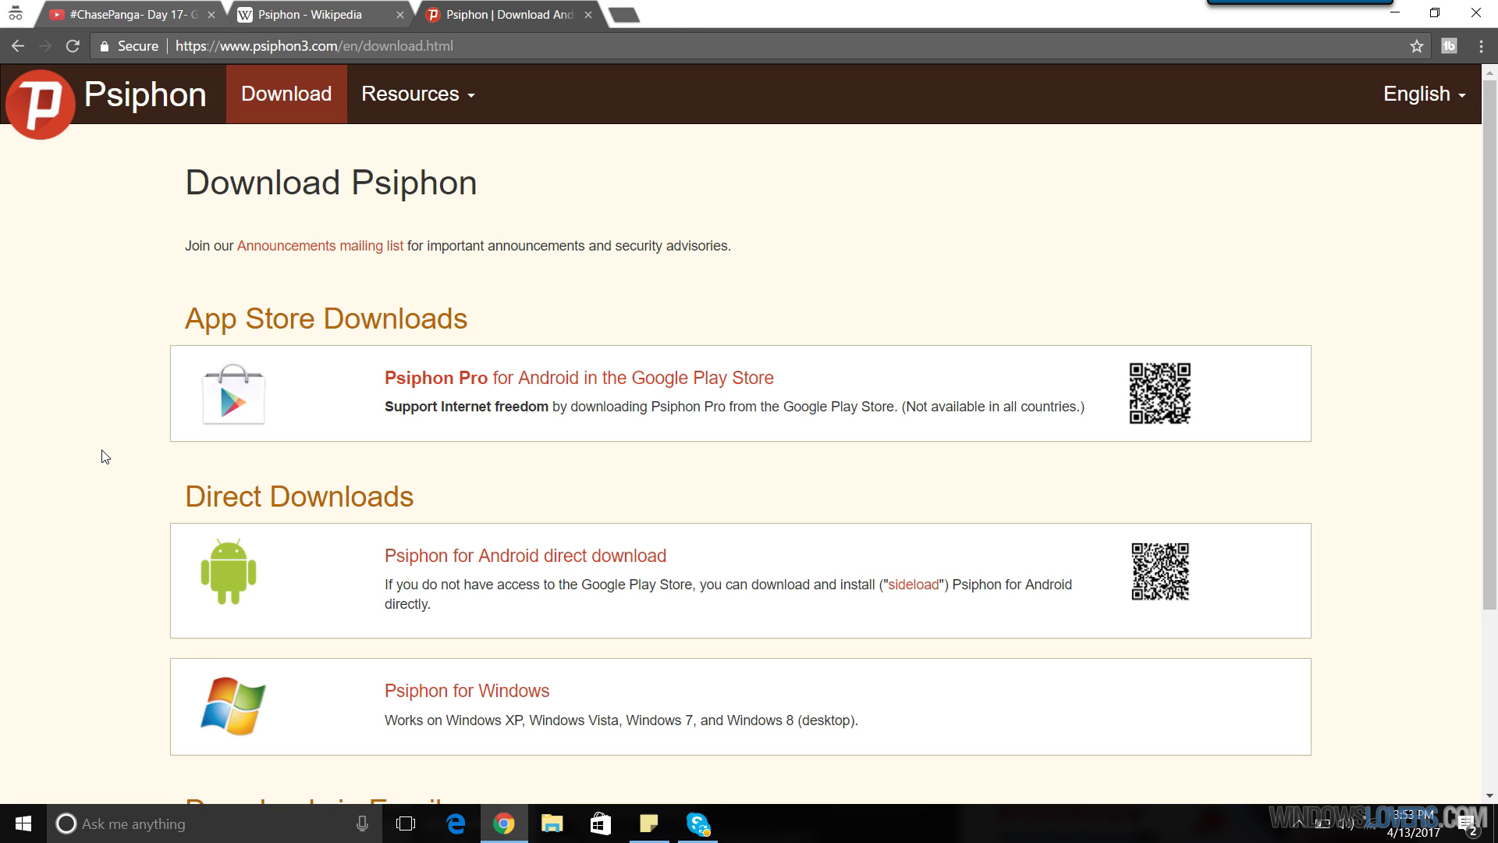
{"action": "scroll", "coordinate": [103, 462], "scroll_direction": "down", "scroll_amount": 3}
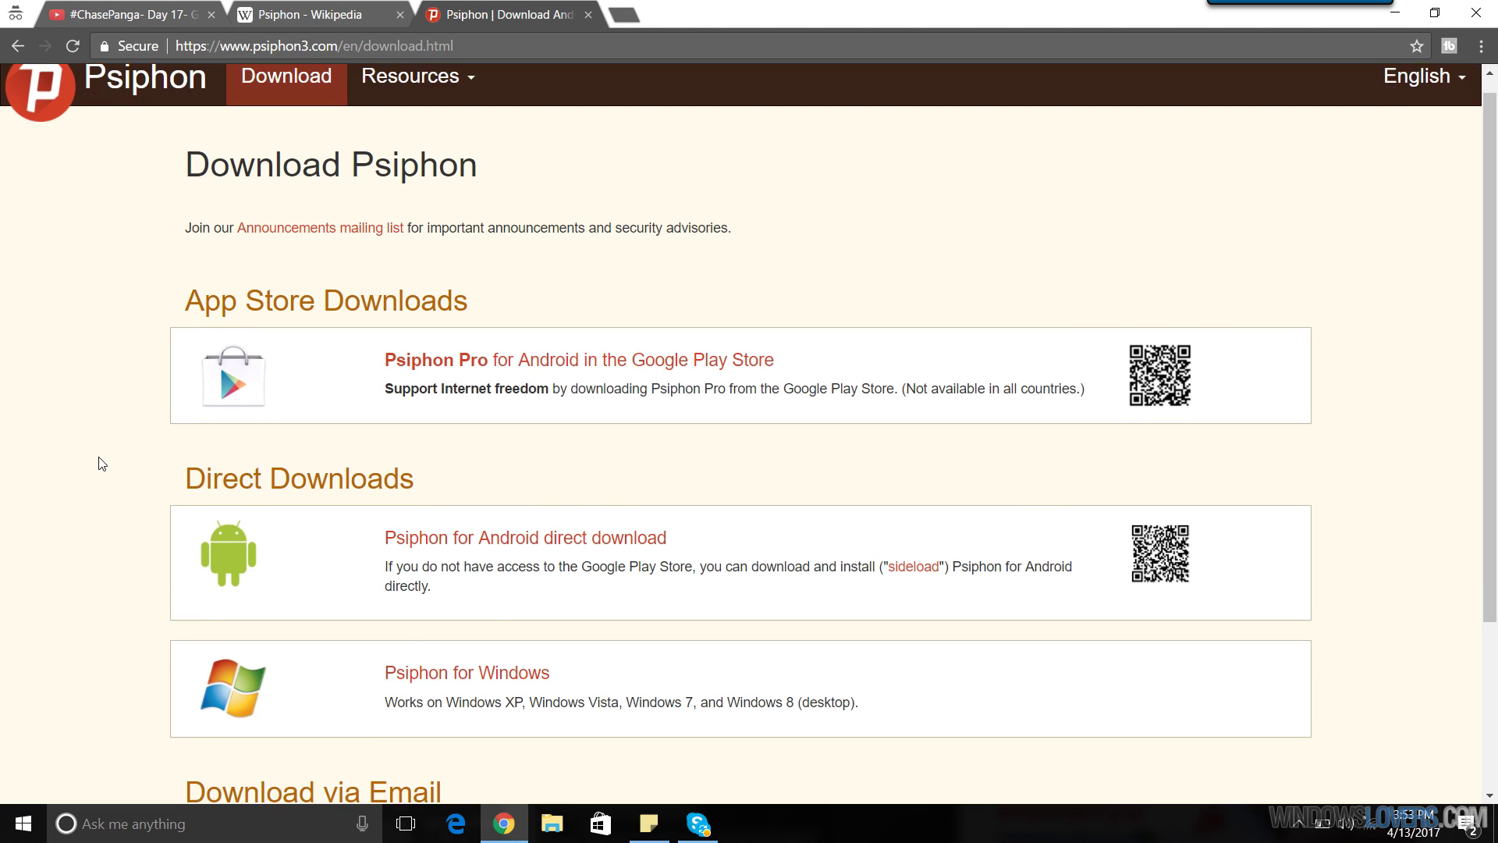
{"action": "scroll", "coordinate": [101, 465], "scroll_direction": "up", "scroll_amount": 1}
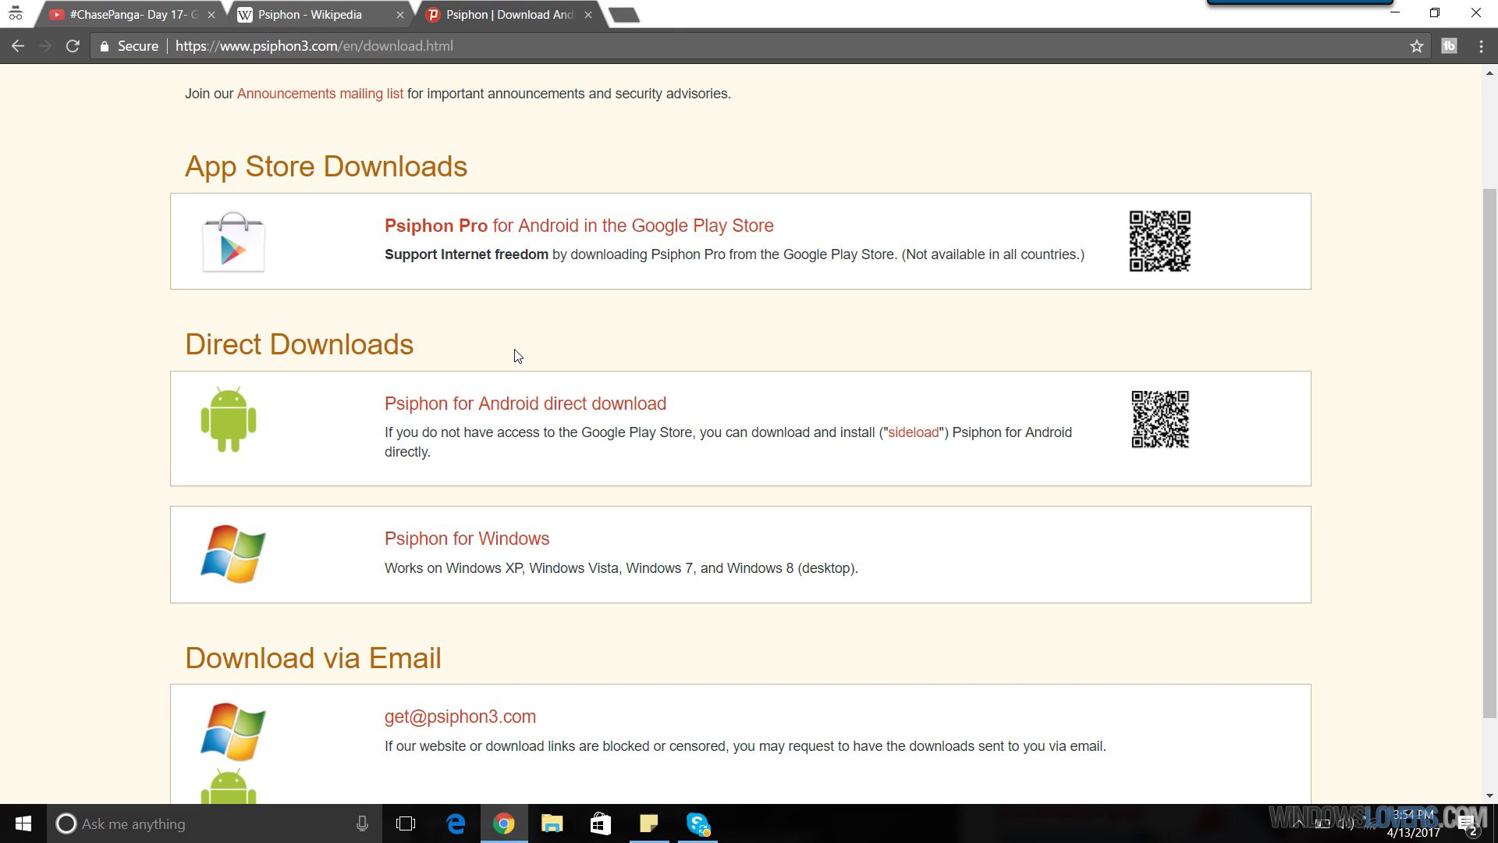
{"action": "scroll", "coordinate": [756, 425], "scroll_direction": "down", "scroll_amount": 2}
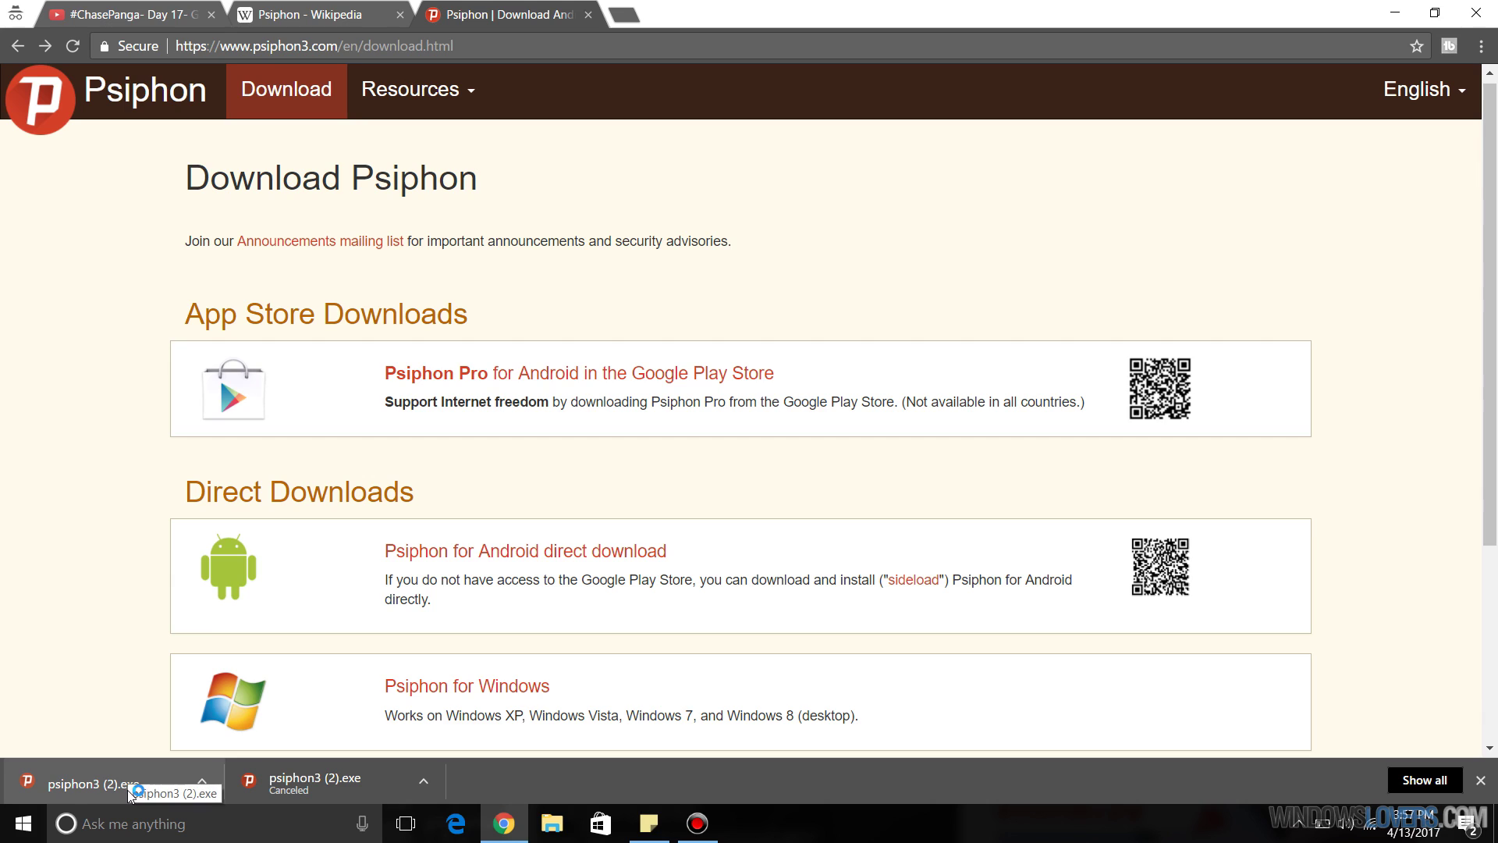
{"action": "scroll", "coordinate": [89, 657], "scroll_direction": "down", "scroll_amount": 4}
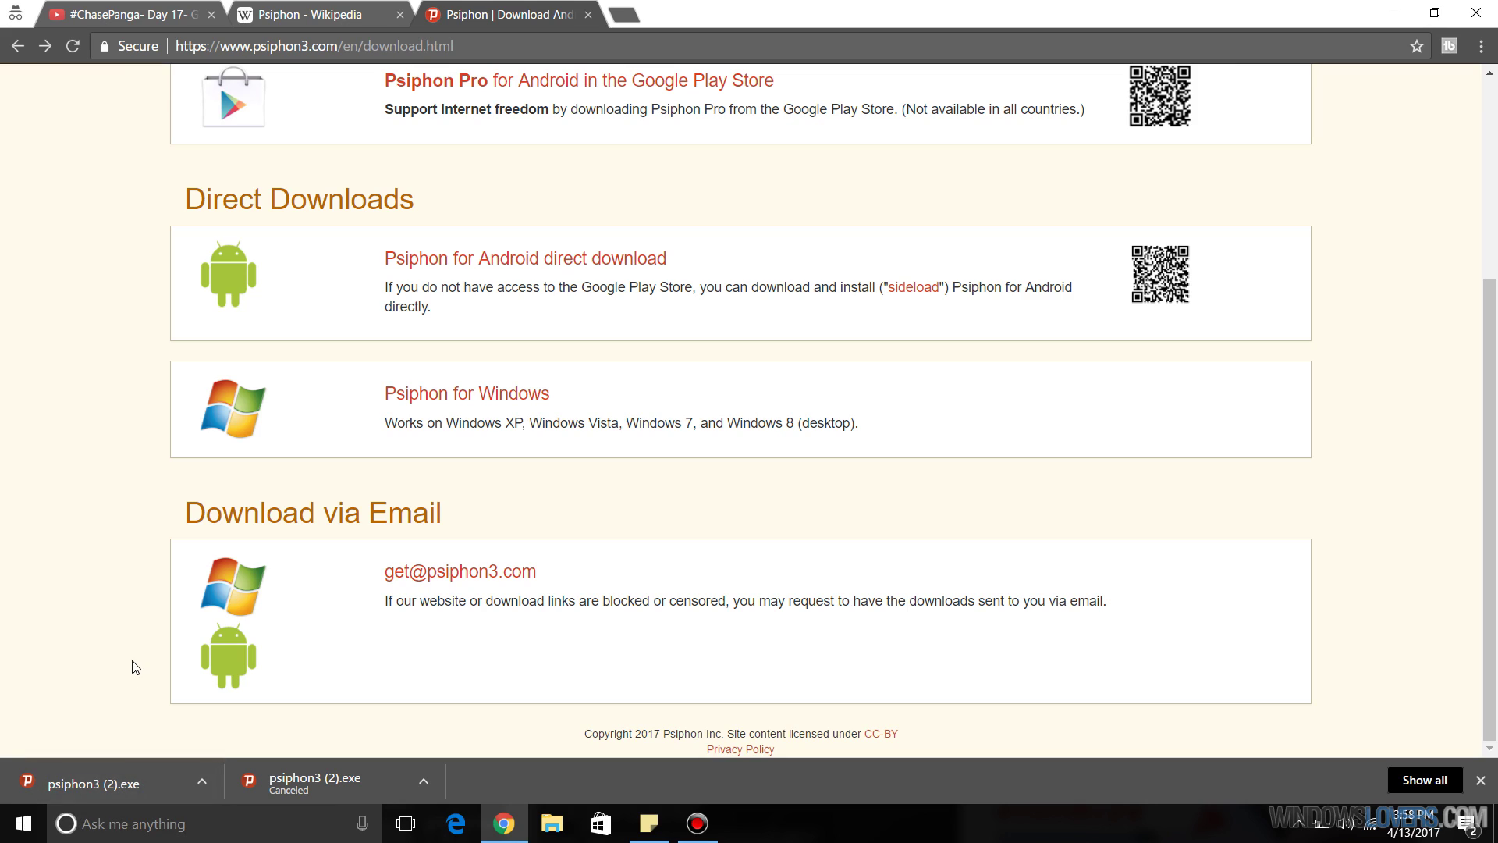
Run psiphon3.exe and close all tabs of the Edge window it opens
{"action": "left_click", "coordinate": [151, 785]}
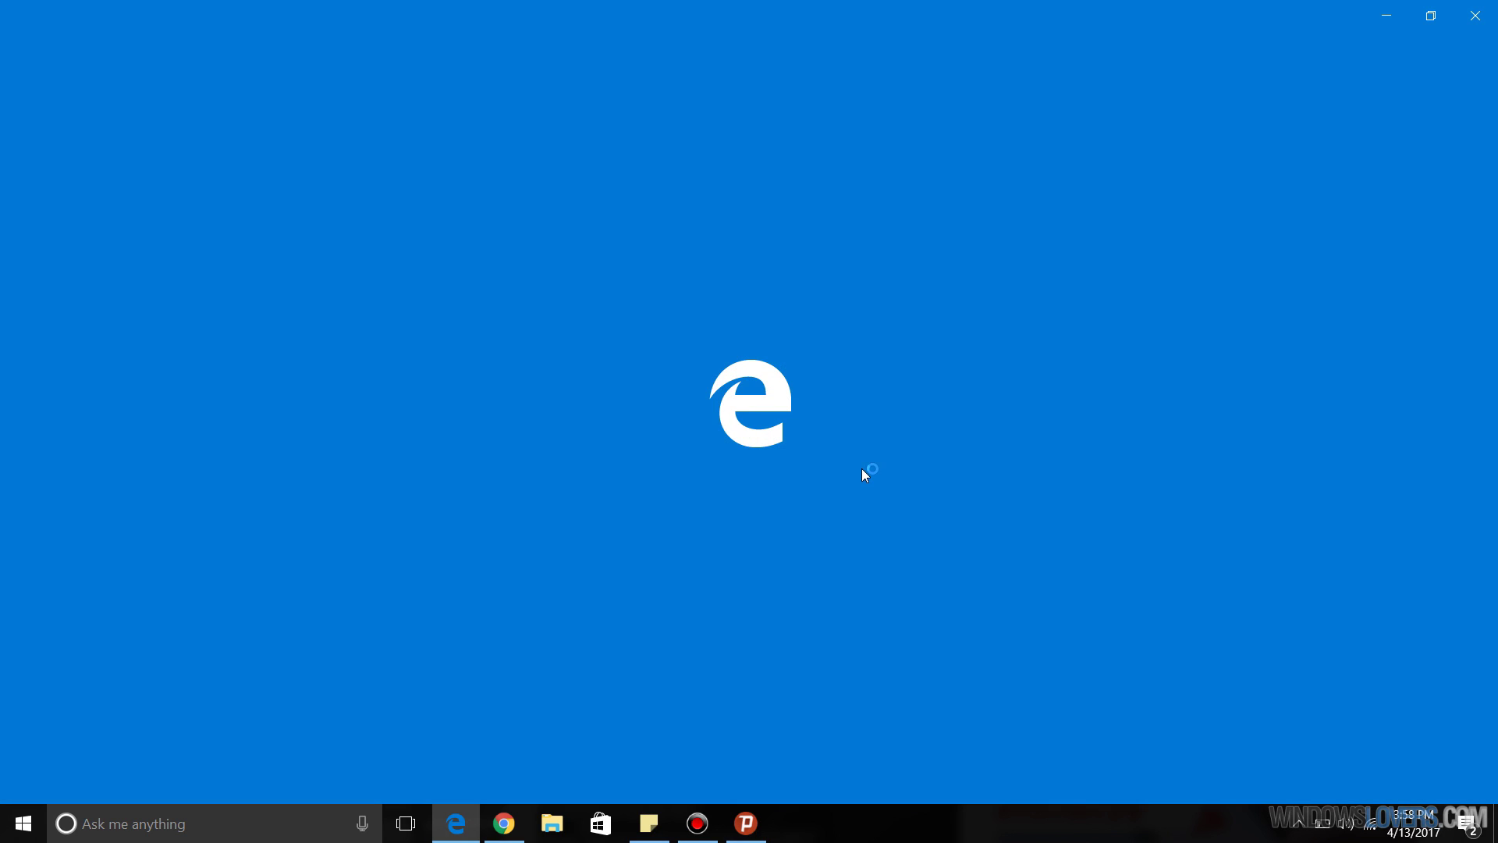
{"action": "left_click", "coordinate": [1474, 15]}
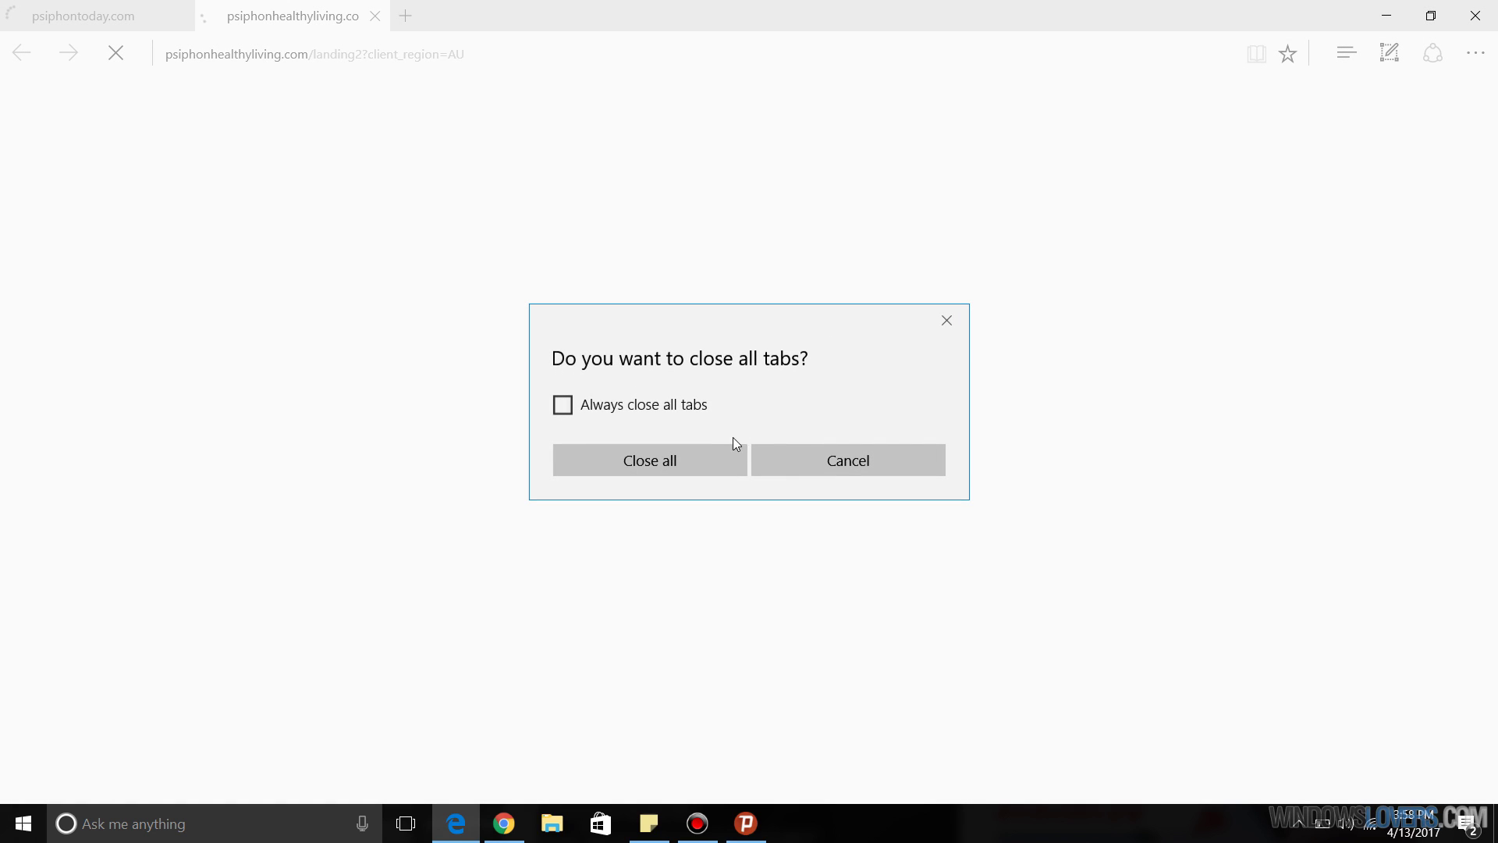
{"action": "left_click", "coordinate": [669, 460]}
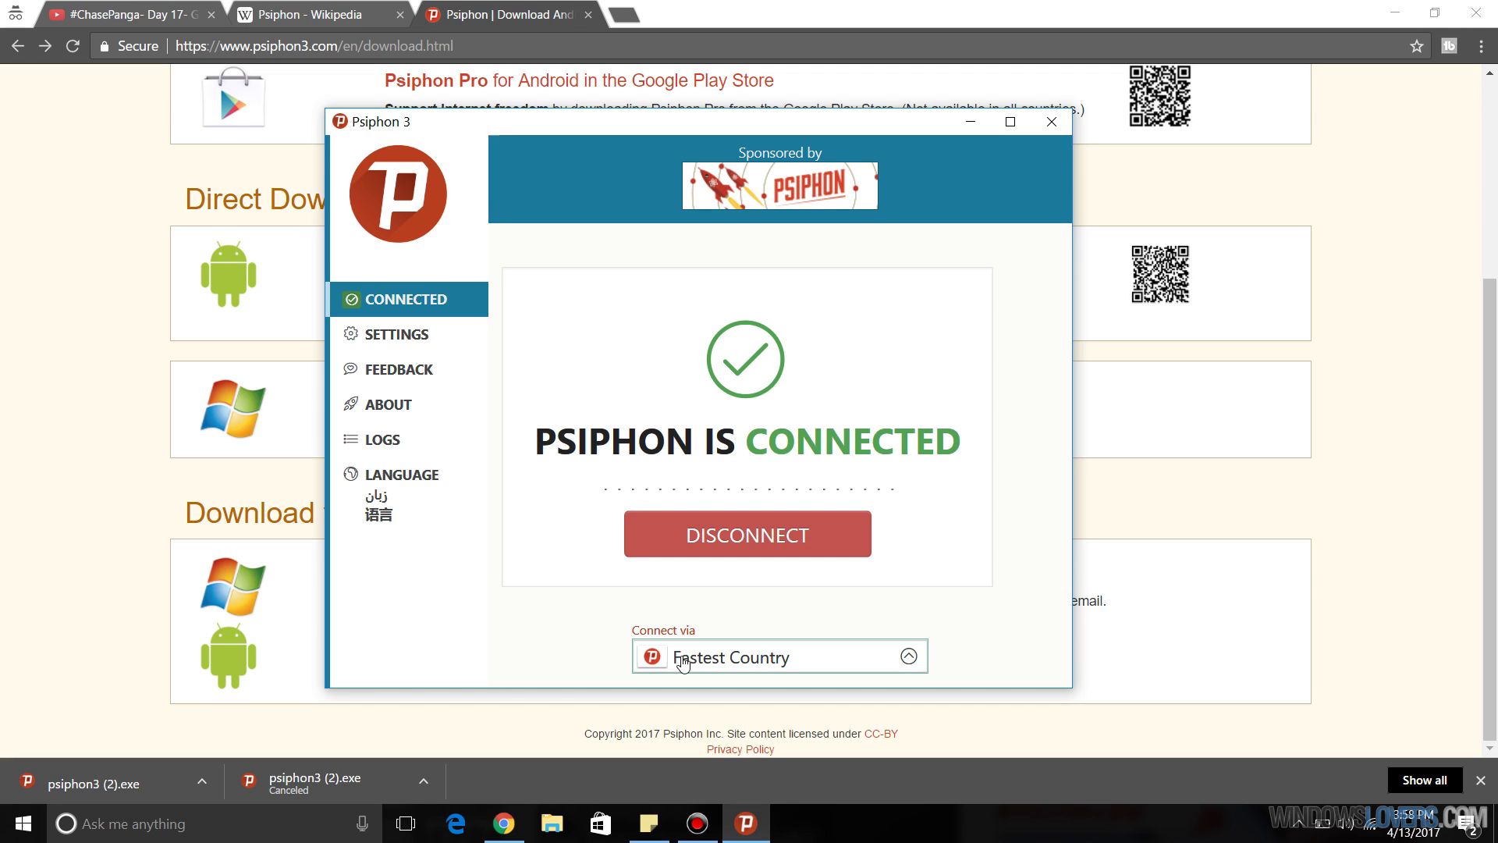
Check the Connect via list, keep Fastest Country, and return to the MTV India YouTube tab
{"action": "left_click", "coordinate": [745, 657]}
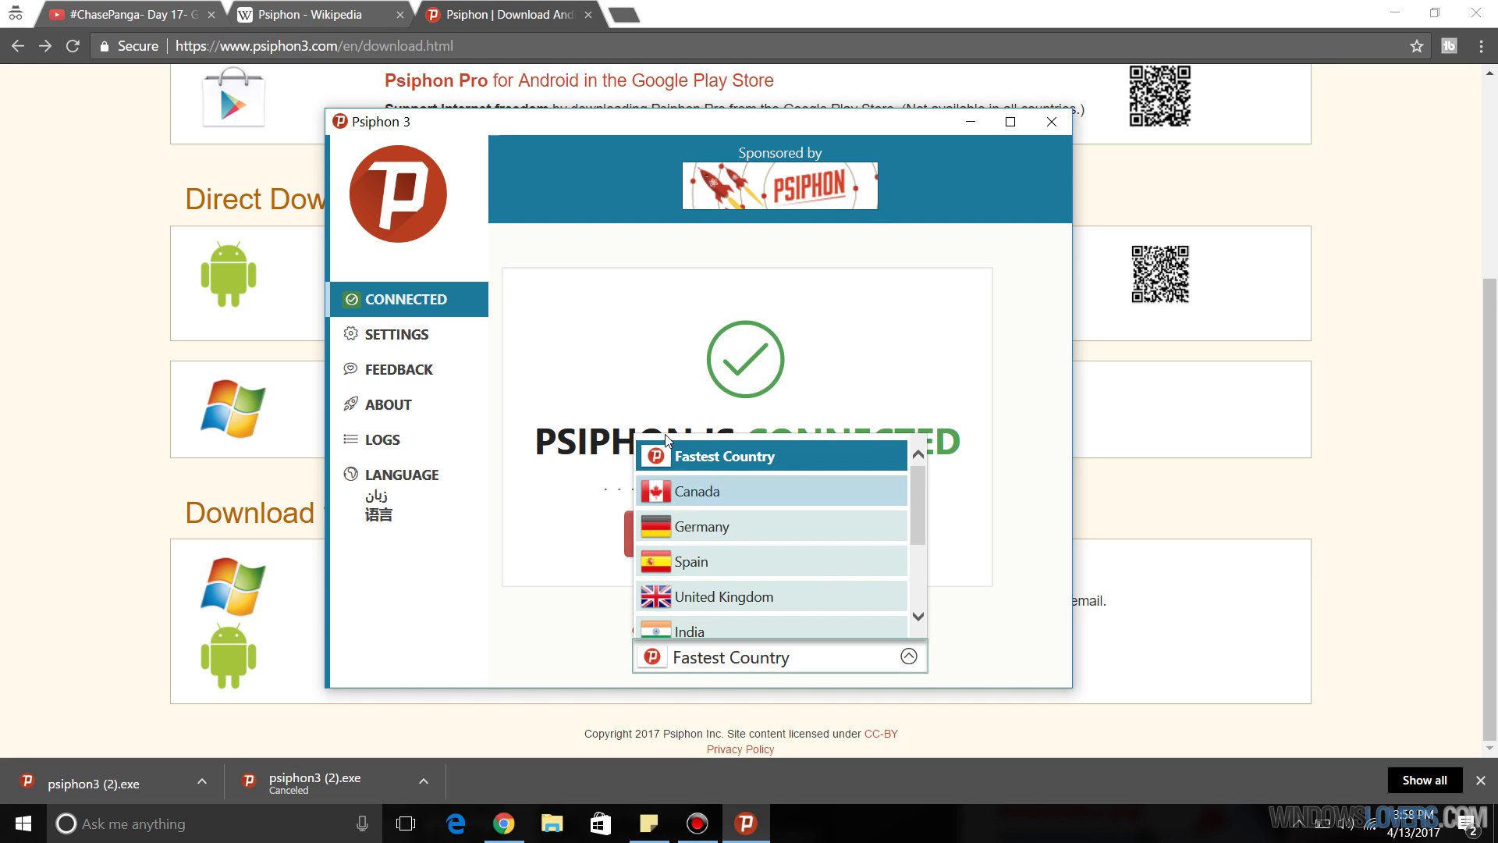
{"action": "left_click", "coordinate": [1024, 566]}
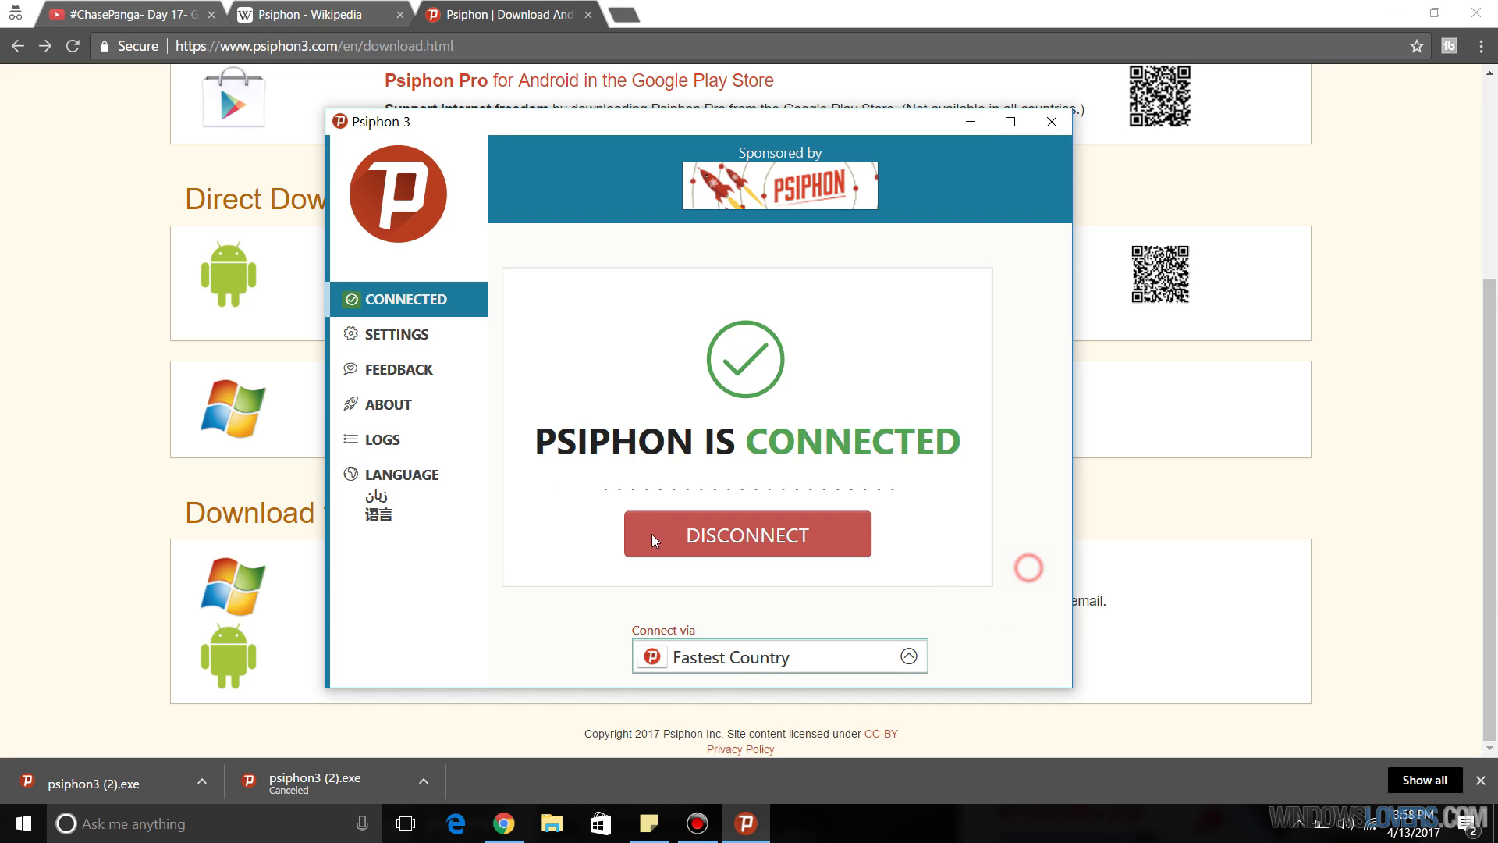
{"action": "left_click", "coordinate": [4, 270]}
{"action": "left_click", "coordinate": [132, 14]}
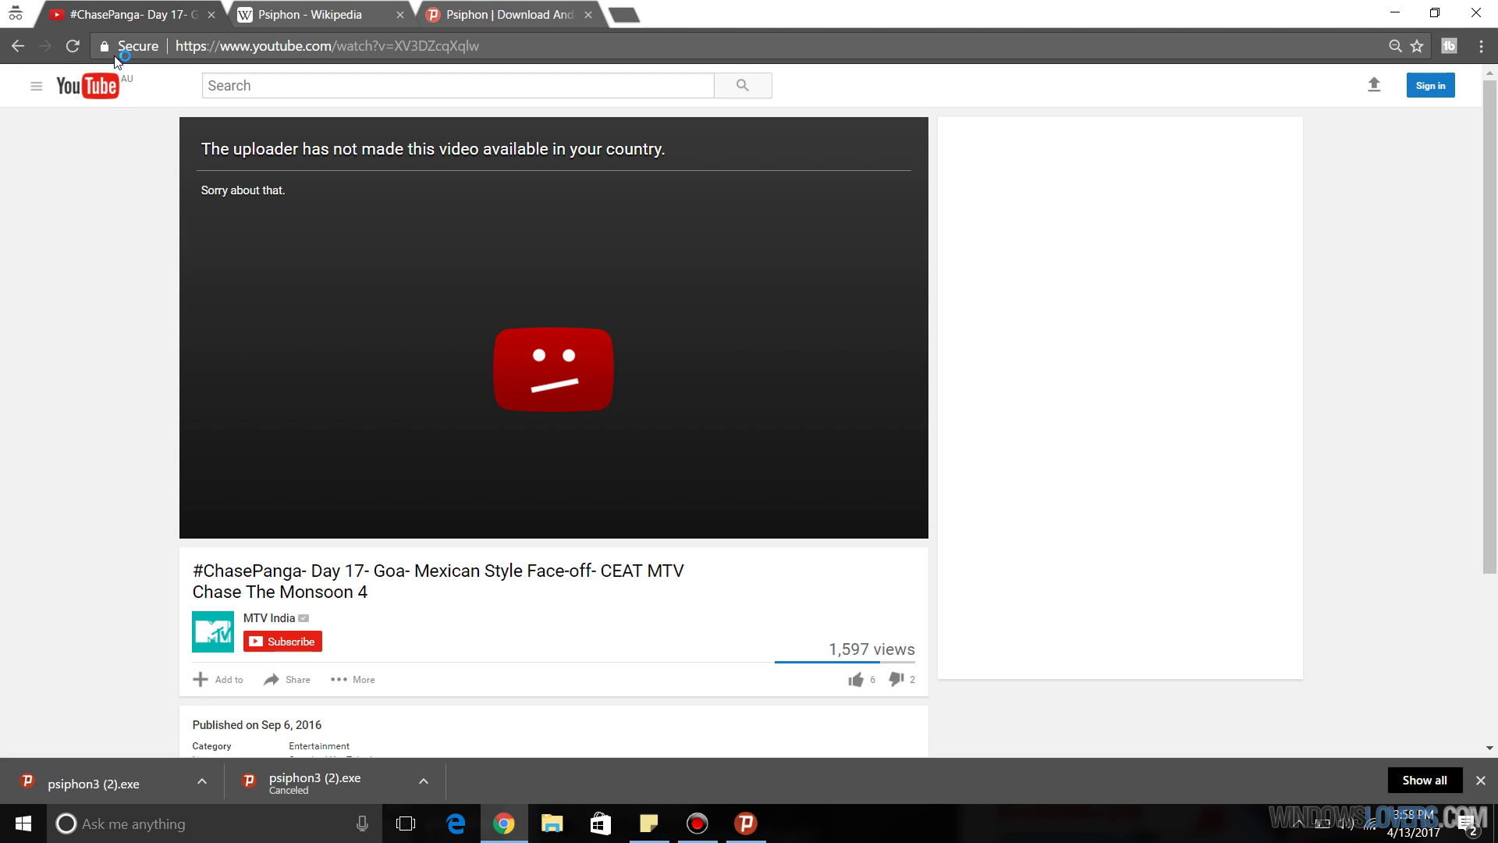
Reload the MTV India video page twice, with F5 the second time, and recheck the video-unavailable message
{"action": "left_click_drag", "start_coordinate": [229, 141], "coordinate": [678, 150]}
{"action": "left_click", "coordinate": [679, 152]}
{"action": "left_click_drag", "start_coordinate": [463, 147], "coordinate": [689, 154]}
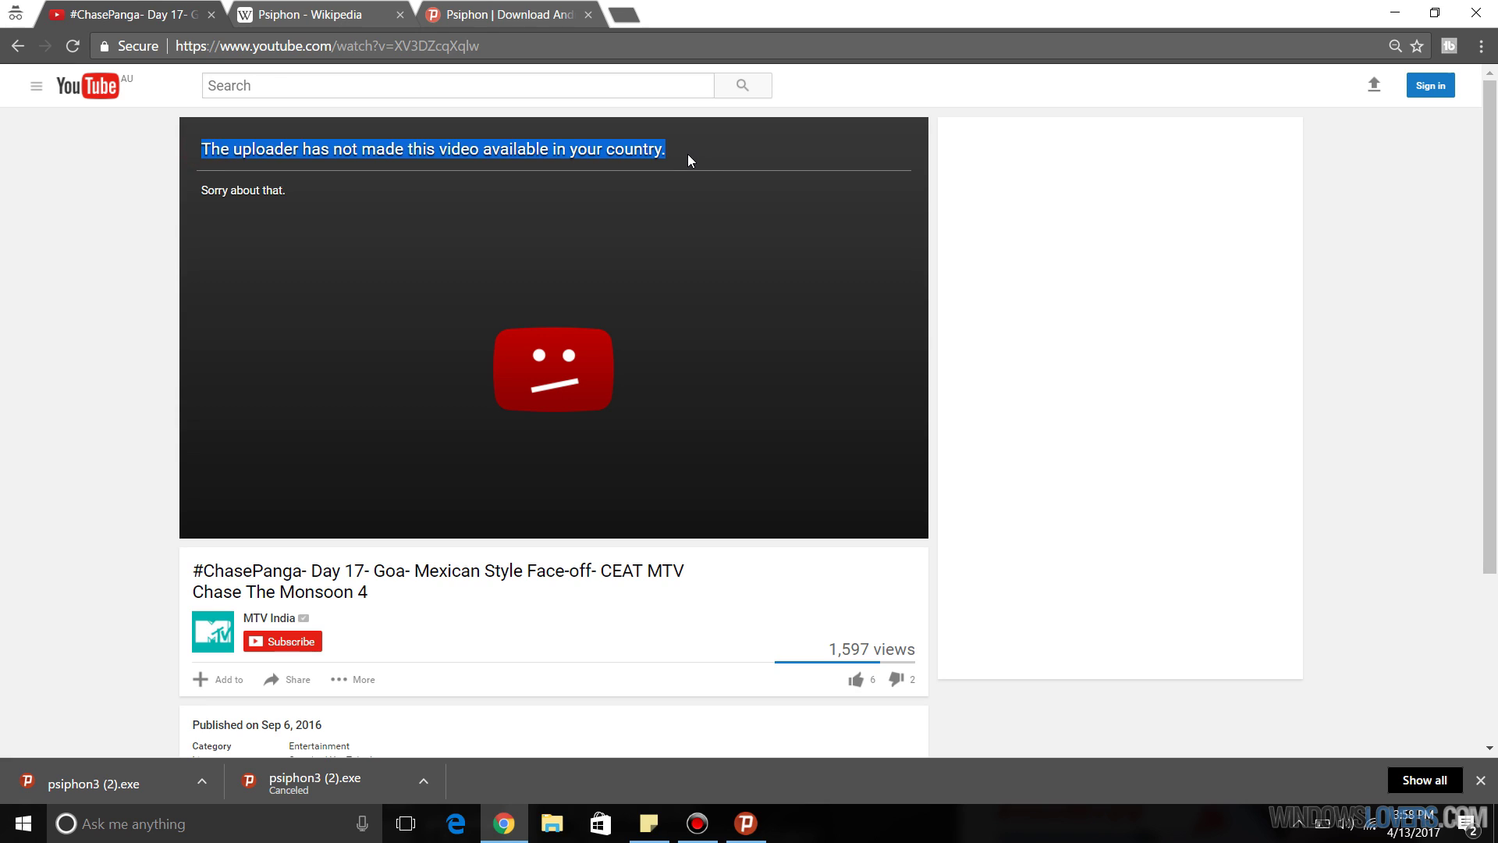
{"action": "left_click", "coordinate": [688, 153]}
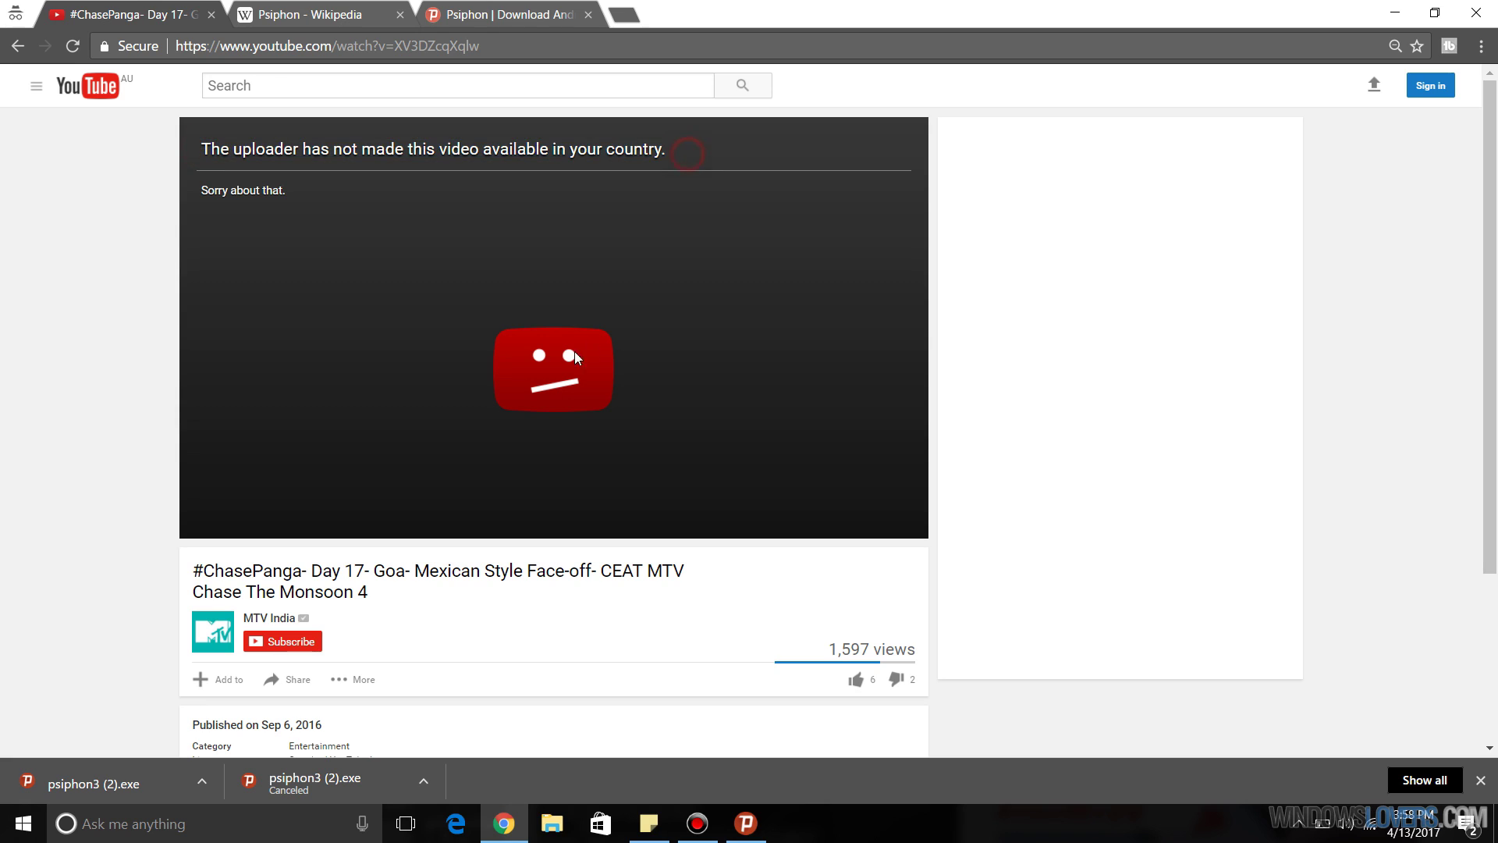
{"action": "left_click", "coordinate": [75, 40]}
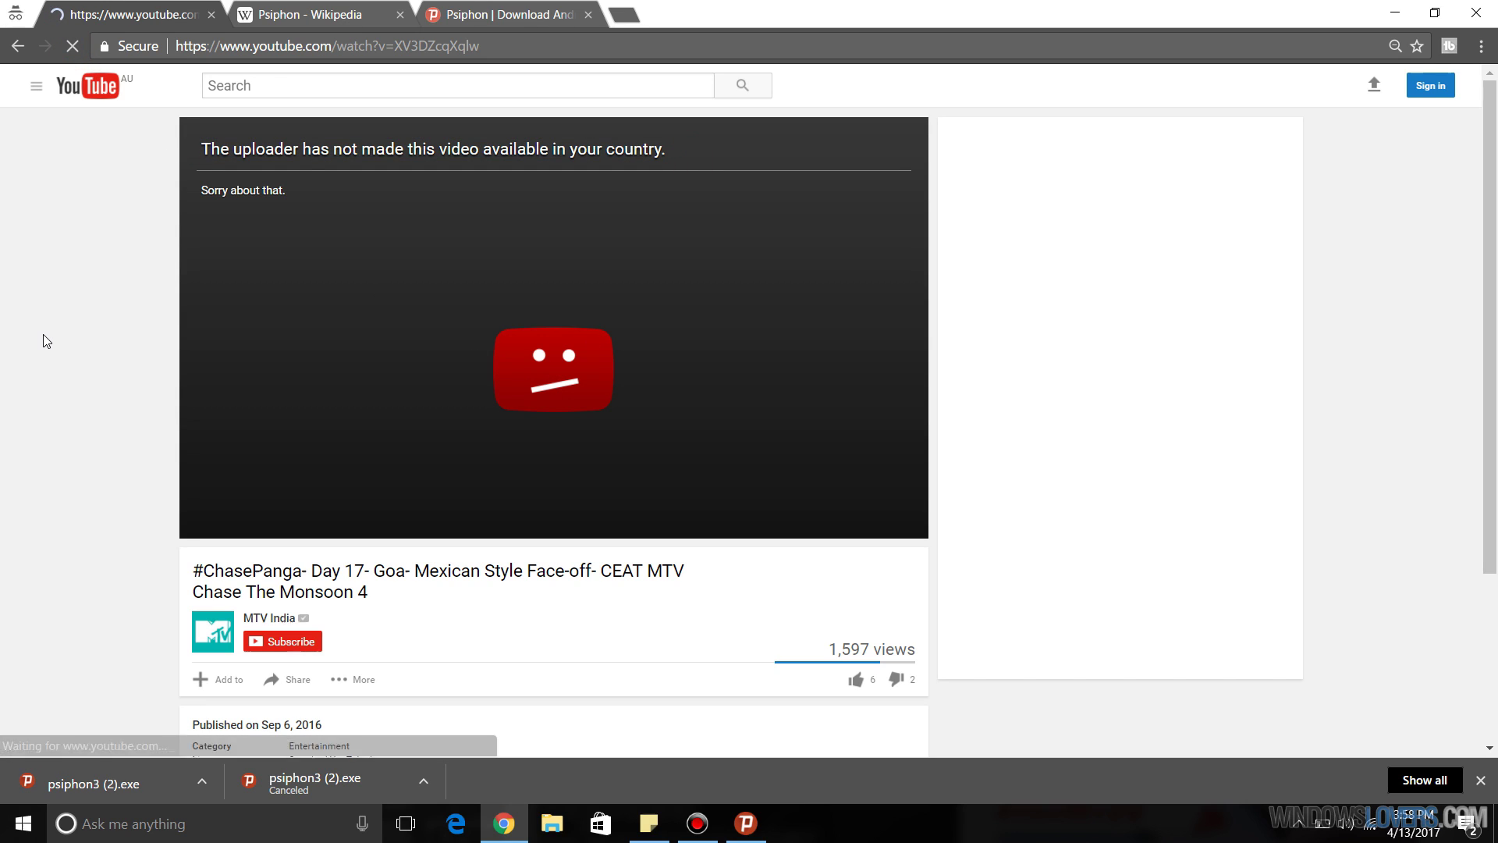
{"action": "left_click_drag", "start_coordinate": [190, 142], "coordinate": [692, 156]}
{"action": "left_click", "coordinate": [694, 160]}
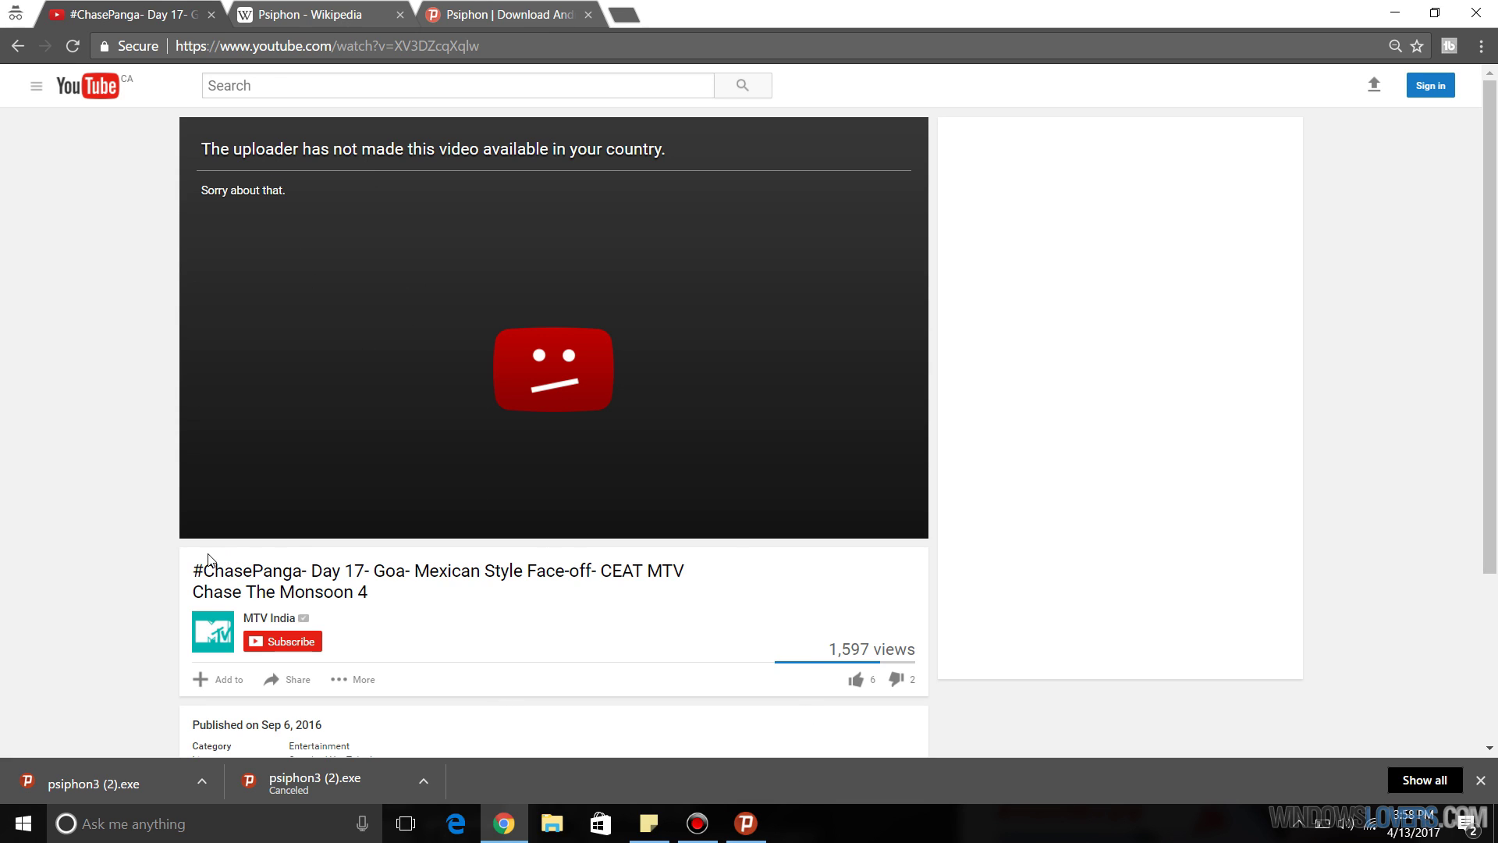
{"action": "scroll", "coordinate": [53, 531], "scroll_direction": "down", "scroll_amount": 3}
{"action": "key", "text": "F5"}
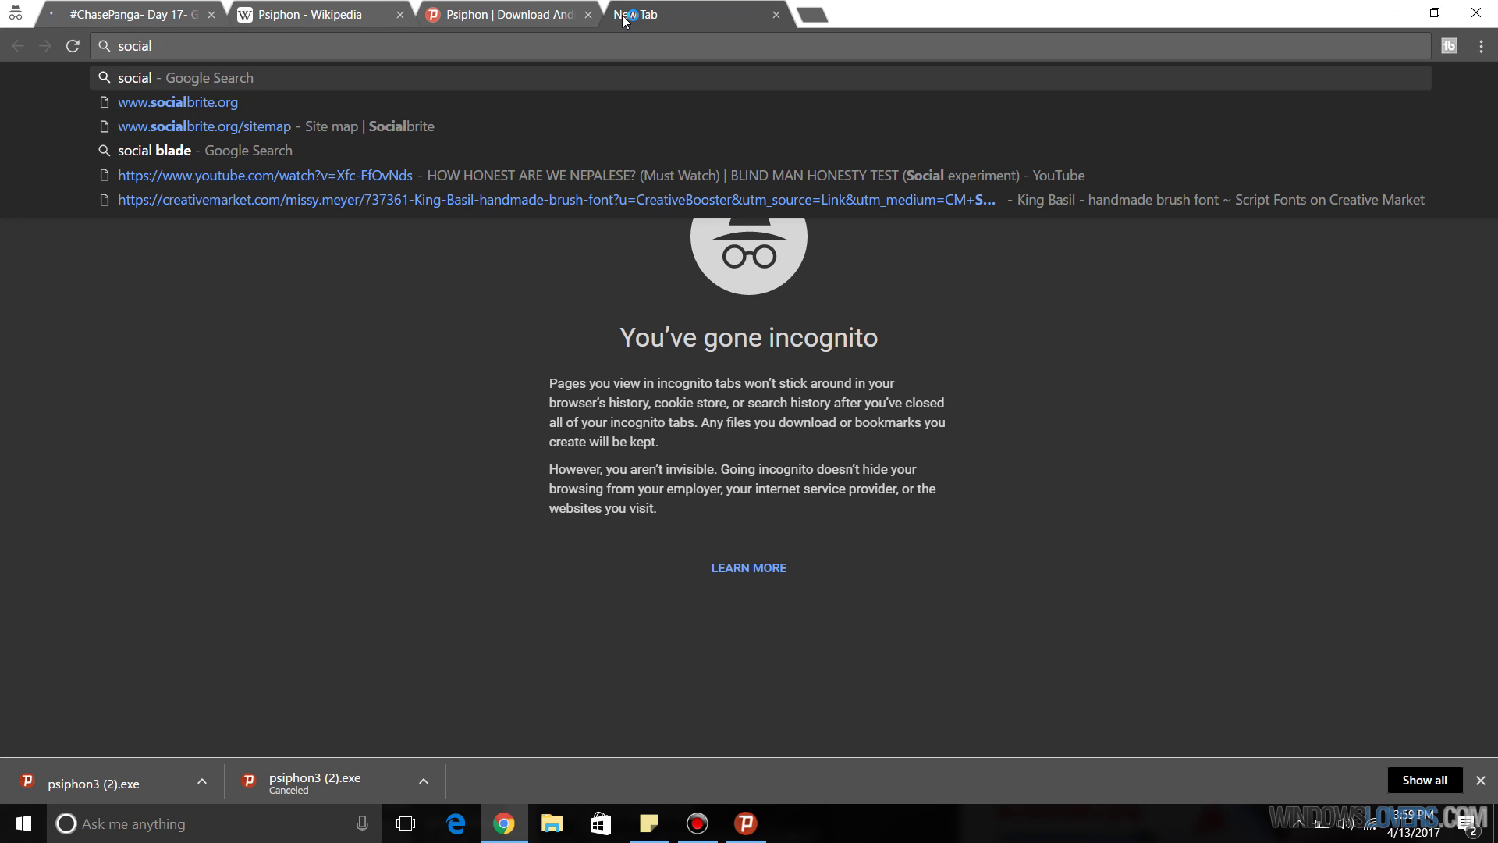
Web-search socialblade in a new tab and place it beside the video tab
{"action": "type", "text": "blade"}
{"action": "key", "text": "Return"}
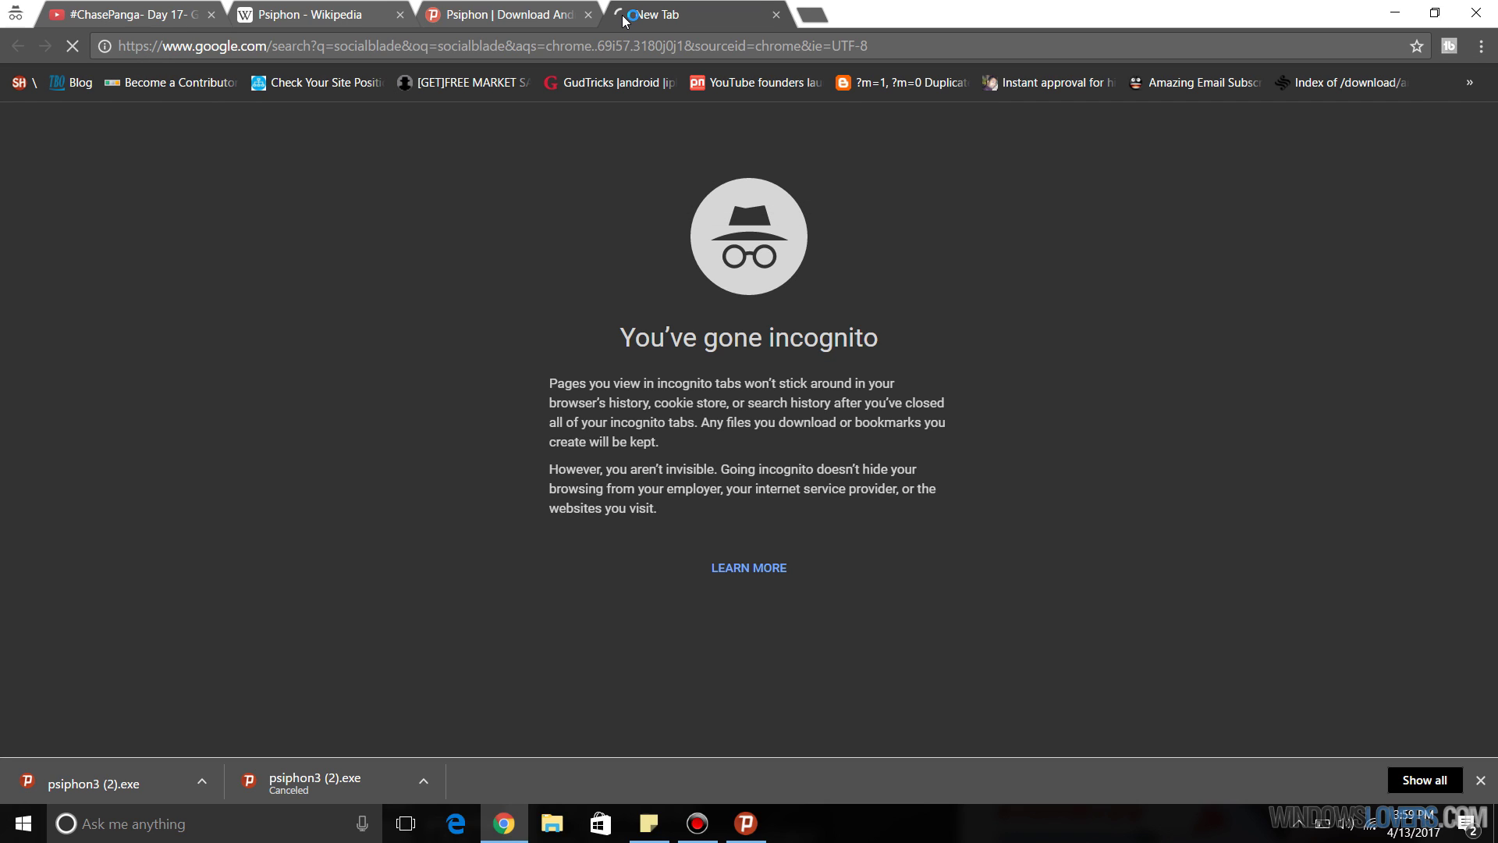
{"action": "left_click_drag", "start_coordinate": [725, 11], "coordinate": [579, 7]}
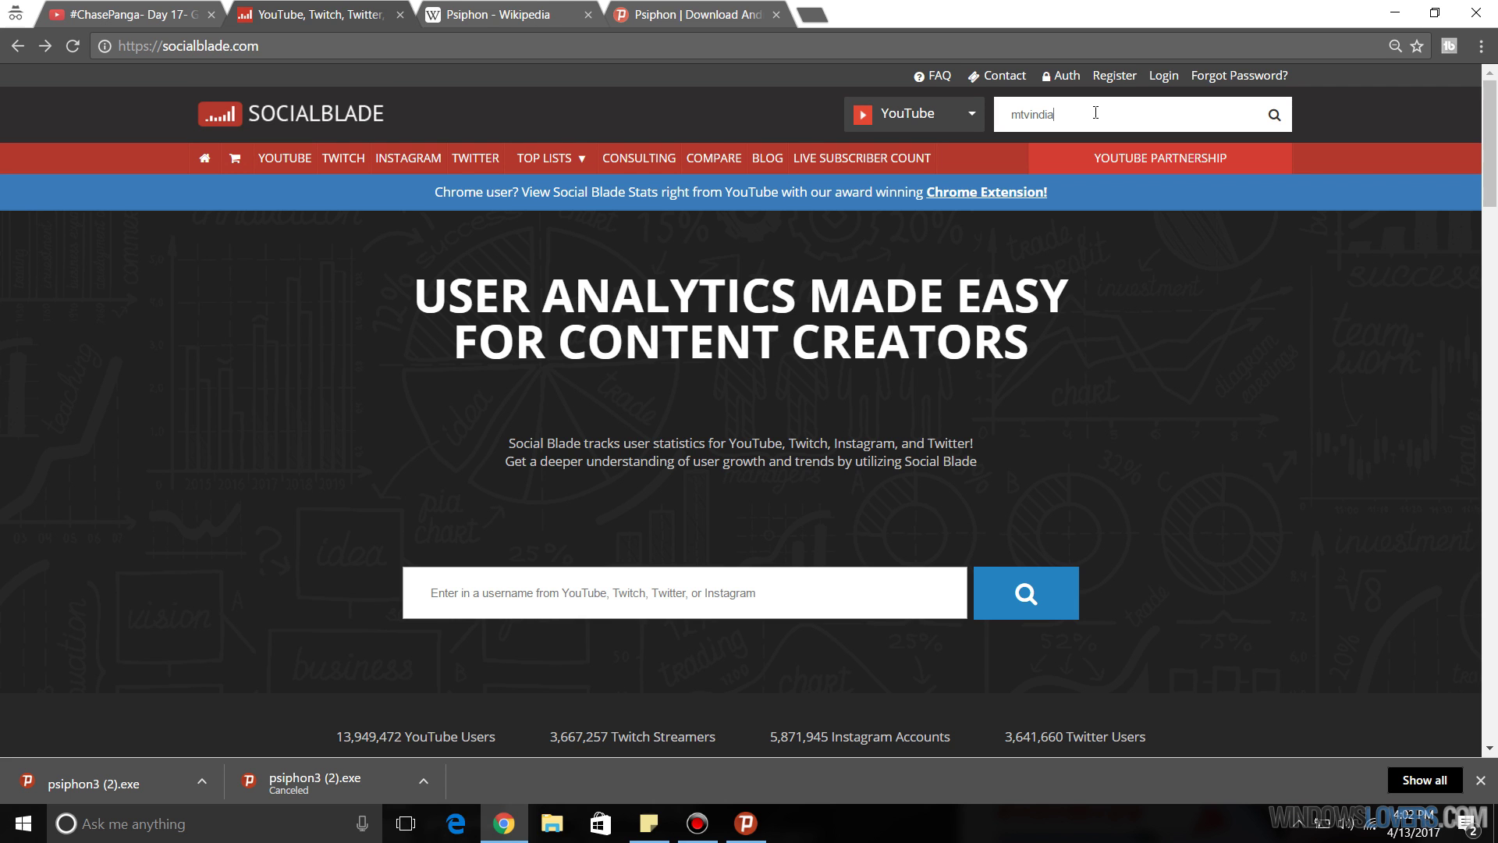
{"action": "key", "text": "ctrl+1"}
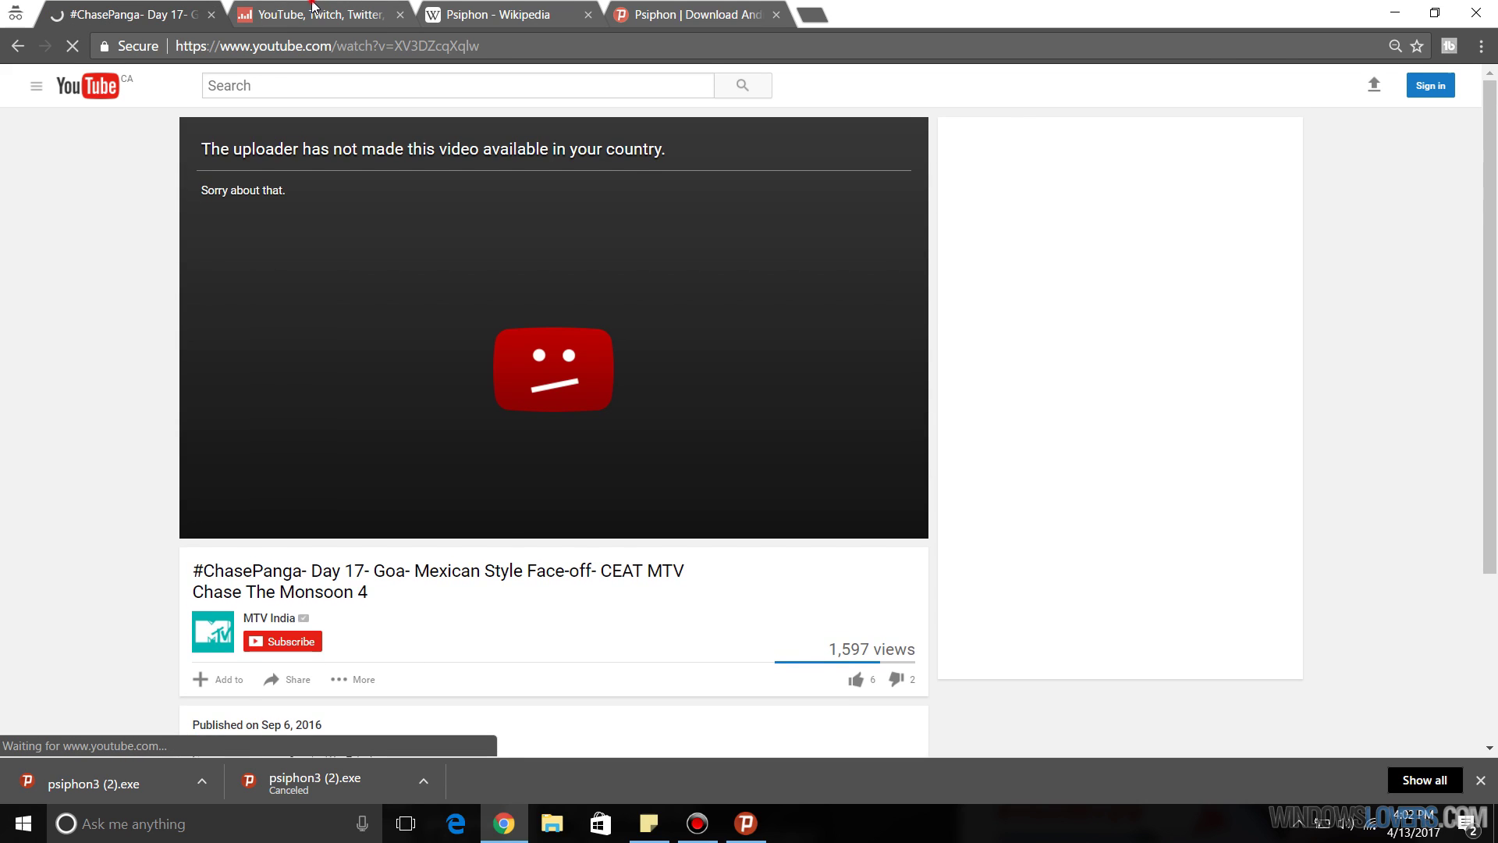
{"action": "key", "text": "ctrl+2"}
Search Social Blade for the mtvindia channel and review its statistics
{"action": "left_click", "coordinate": [1094, 121]}
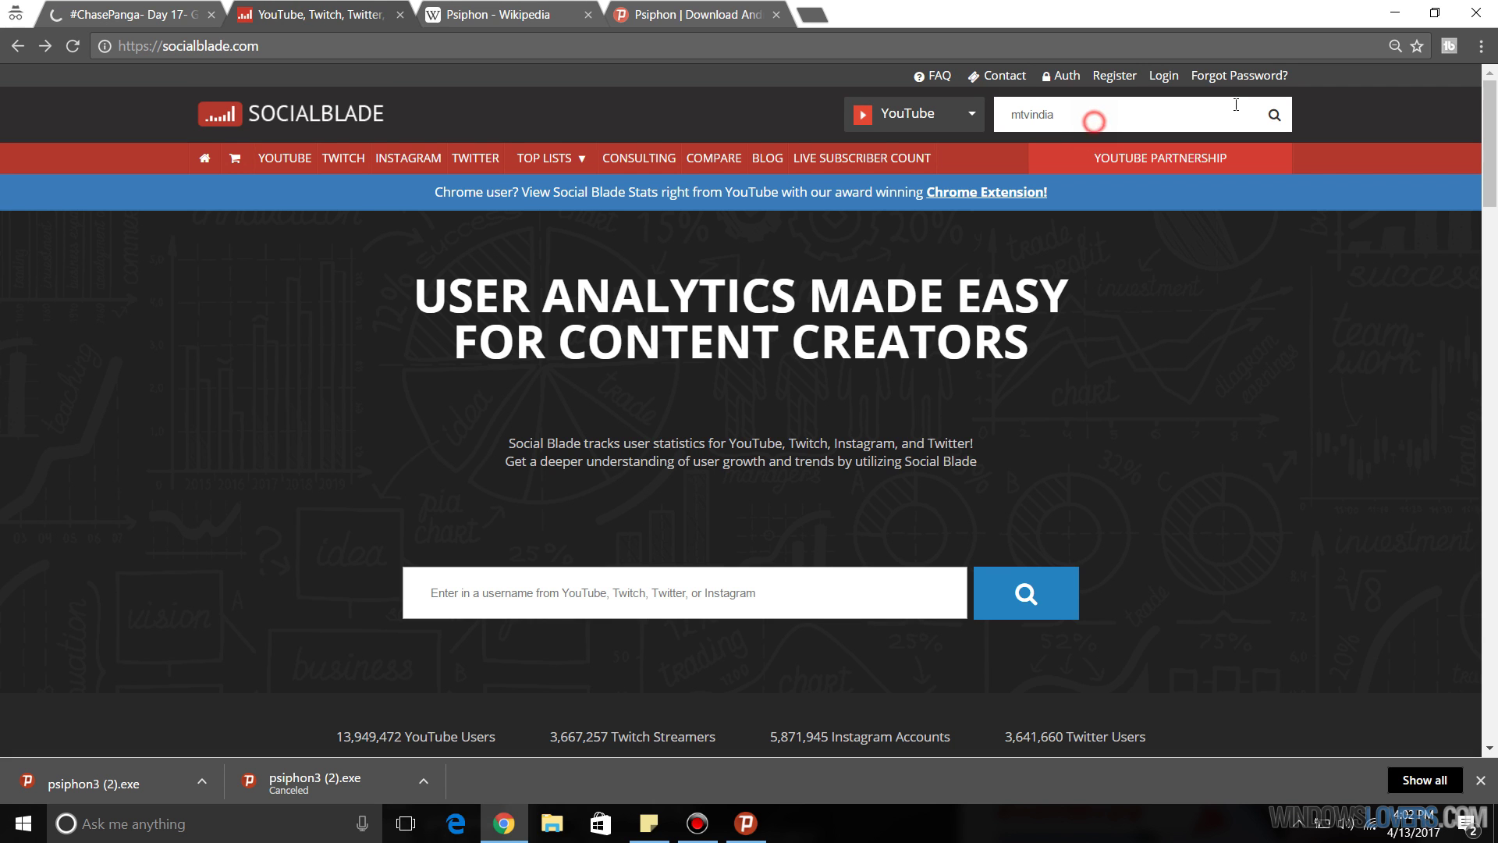
{"action": "left_click", "coordinate": [1274, 115]}
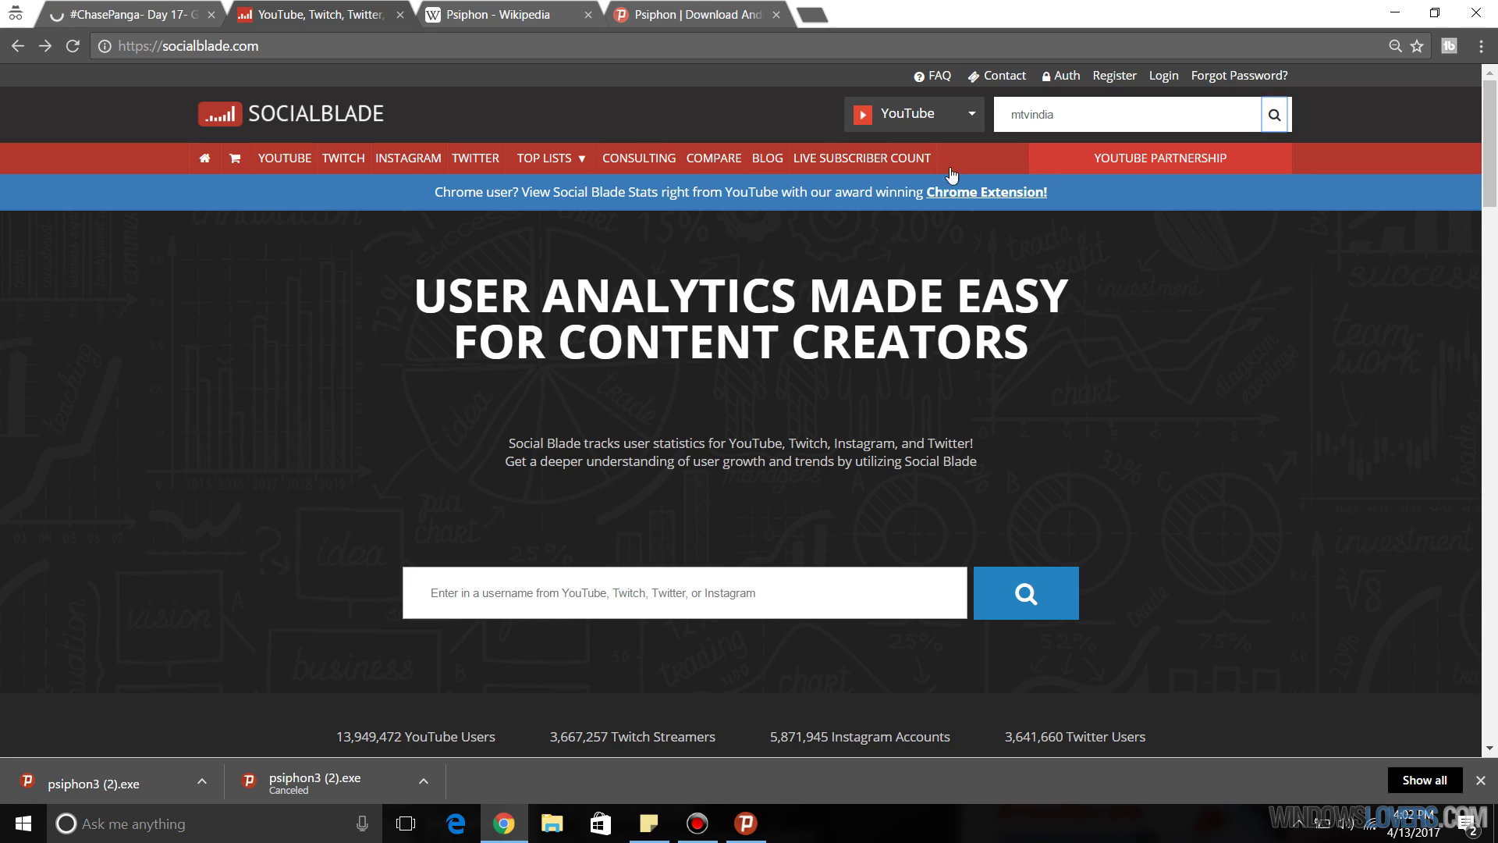
{"action": "left_click", "coordinate": [1125, 121]}
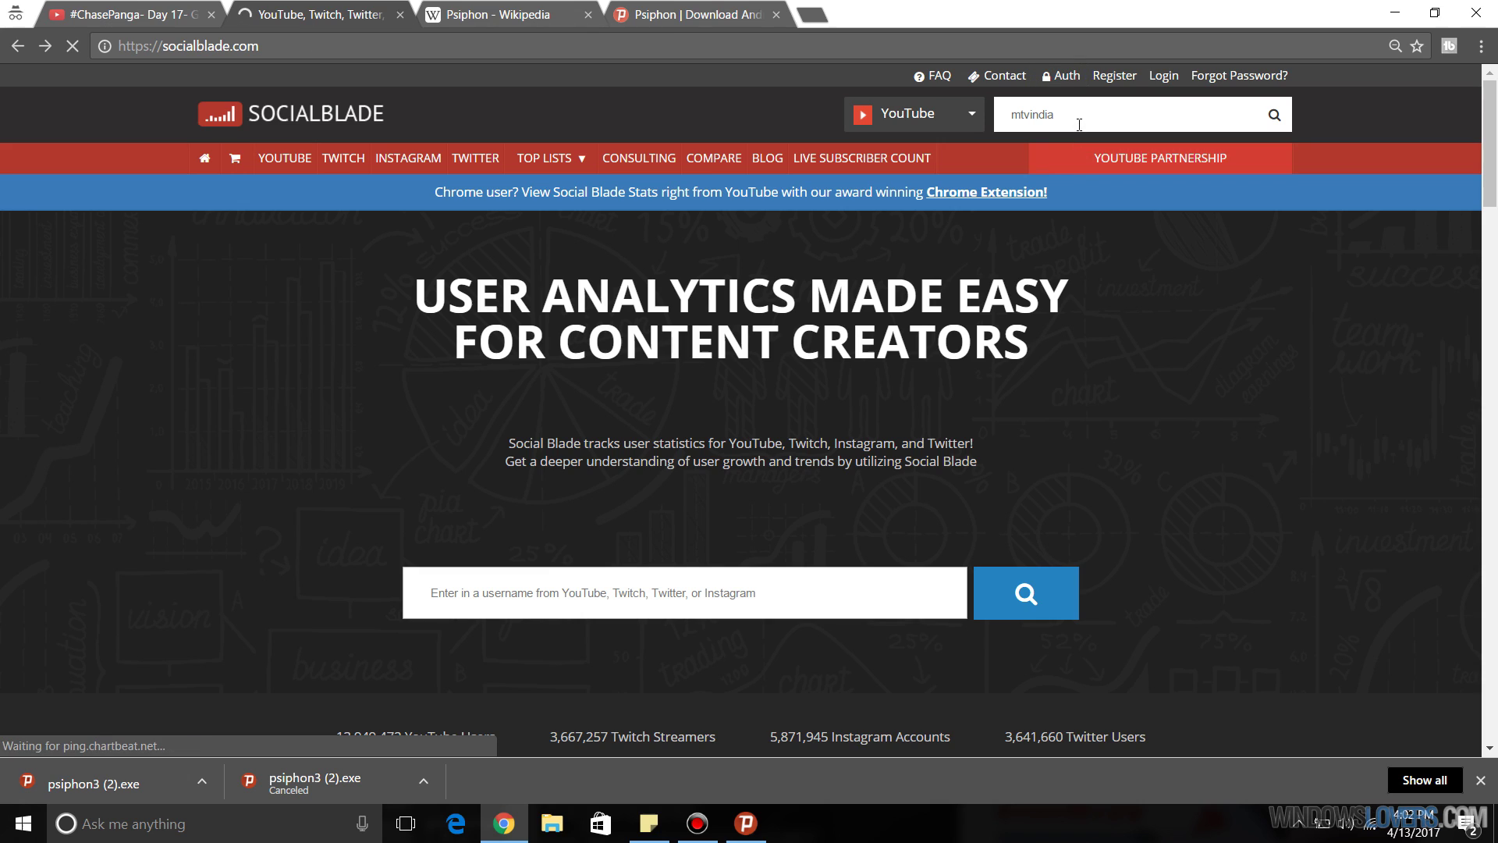
{"action": "left_click", "coordinate": [128, 14]}
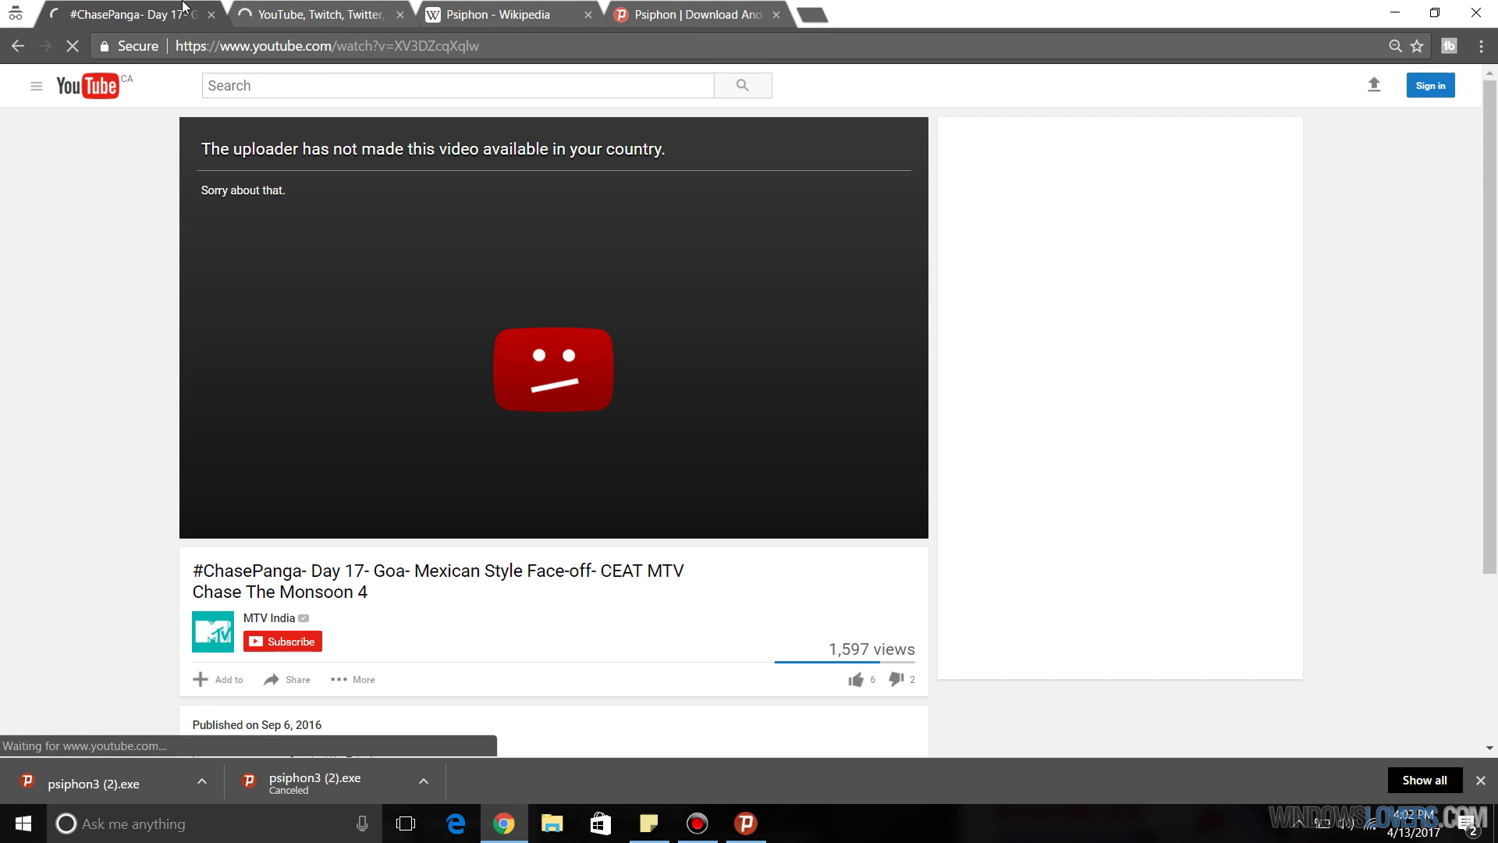
{"action": "left_click", "coordinate": [321, 16]}
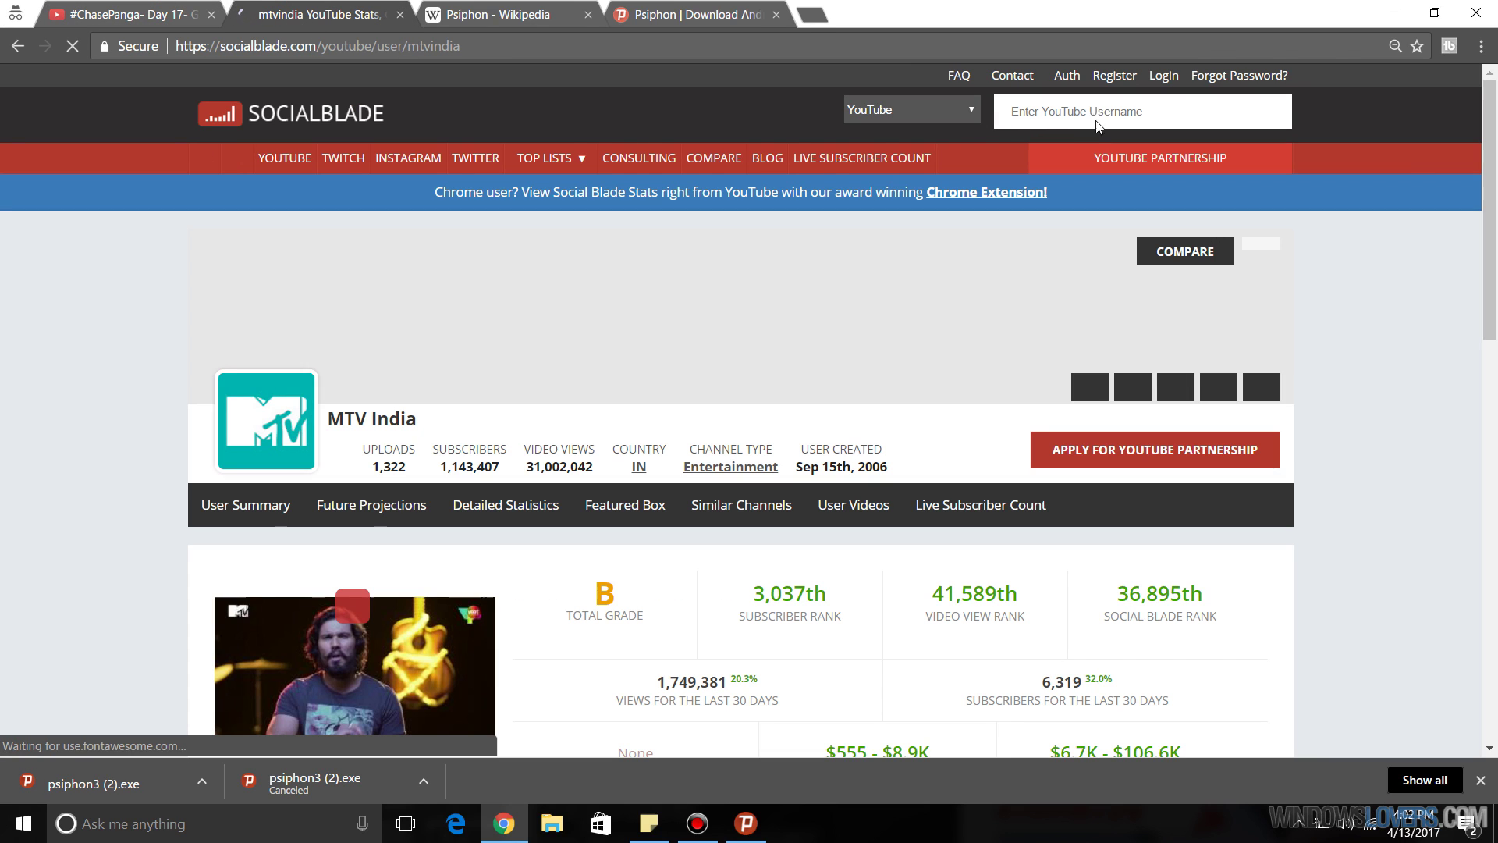
{"action": "scroll", "coordinate": [167, 473], "scroll_direction": "down", "scroll_amount": 3}
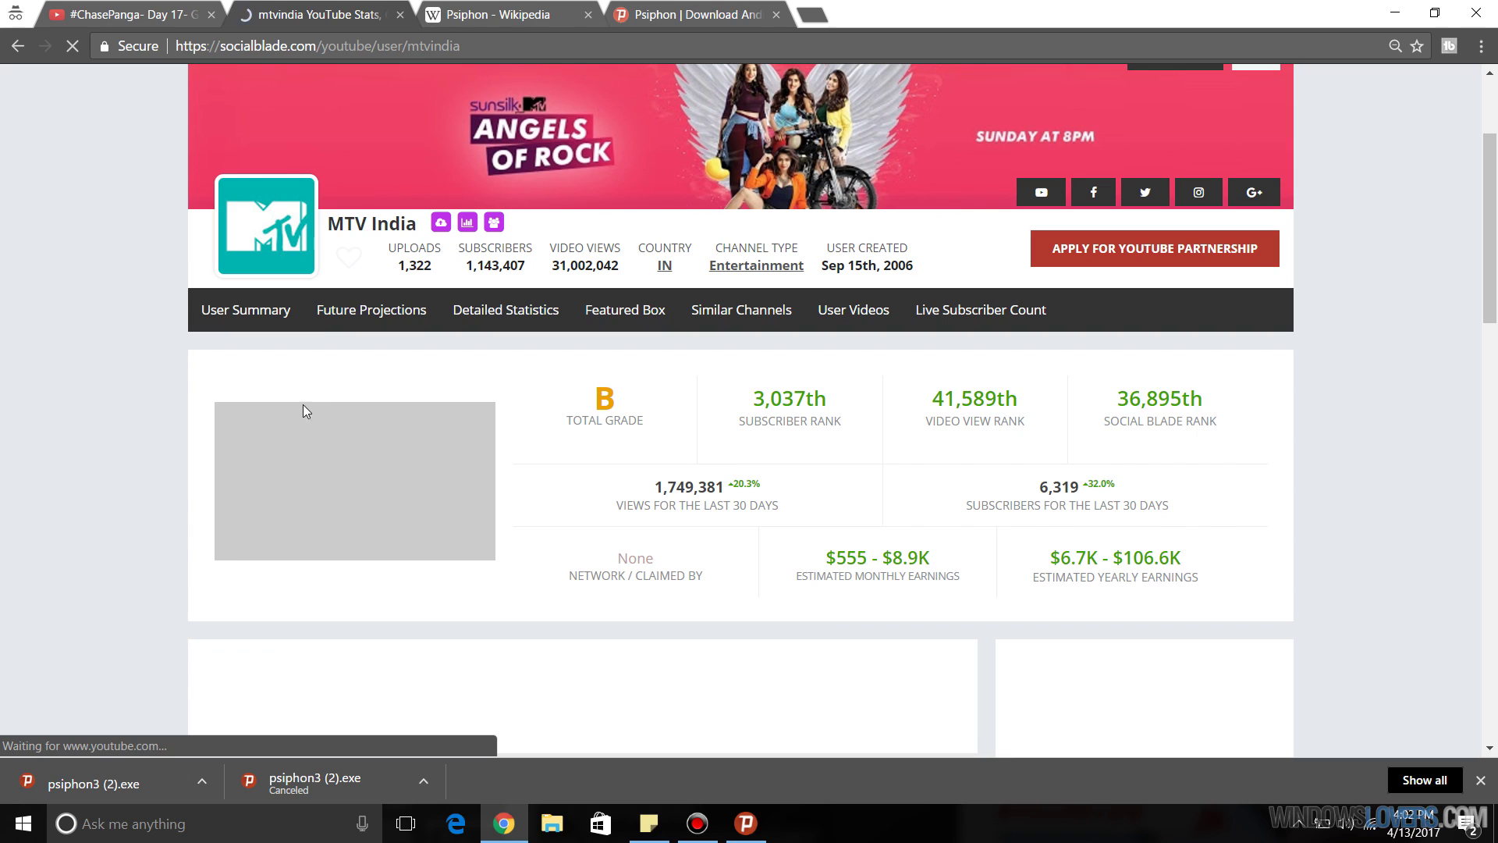
{"action": "scroll", "coordinate": [88, 381], "scroll_direction": "up", "scroll_amount": 3}
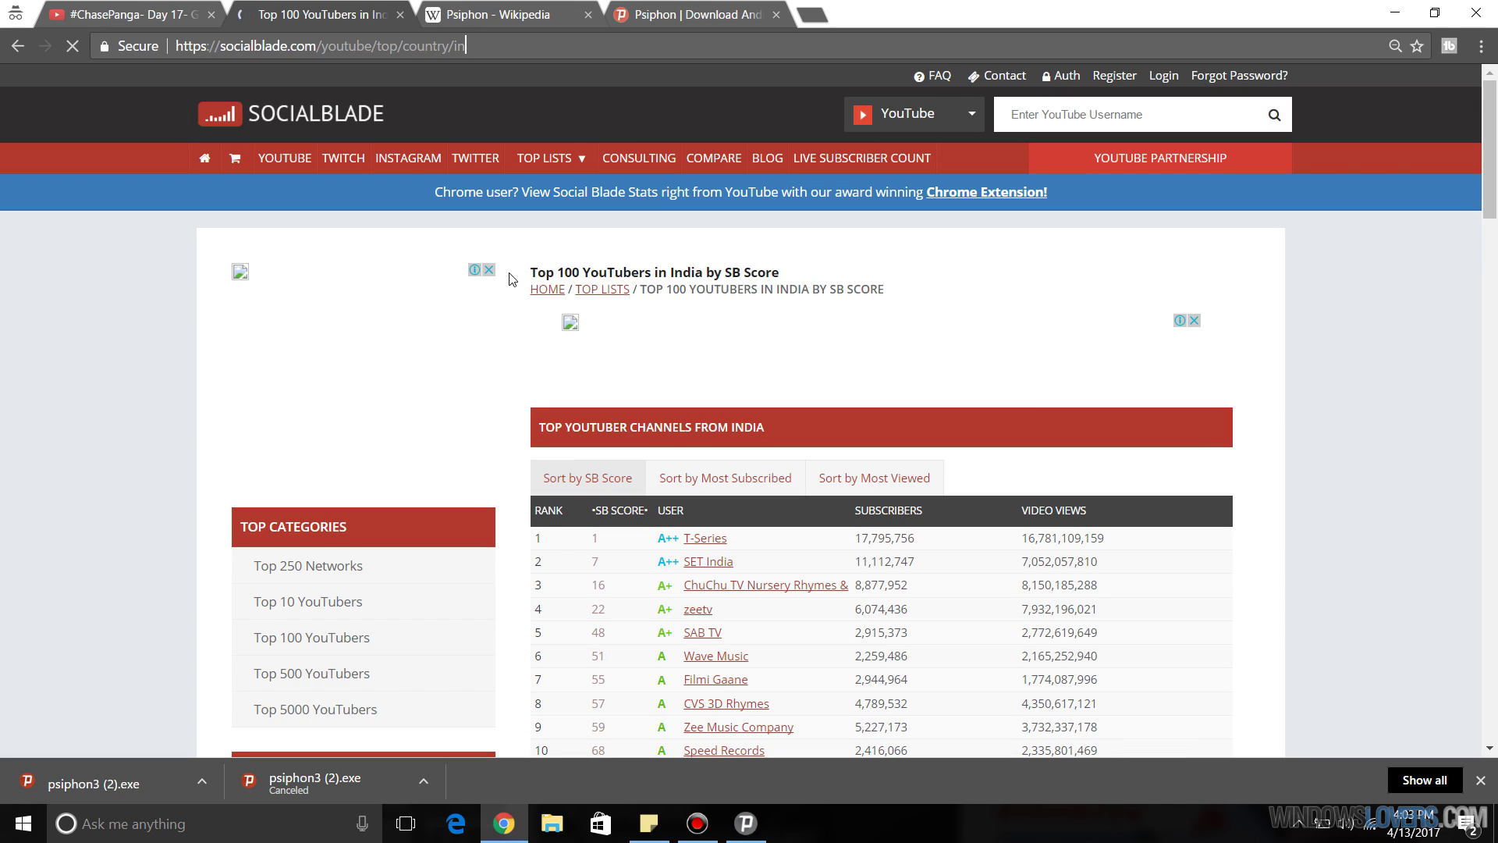
Highlight the Top 100 YouTubers in India heading, then return to the unavailable MTV India video
{"action": "left_click_drag", "start_coordinate": [532, 272], "coordinate": [734, 274]}
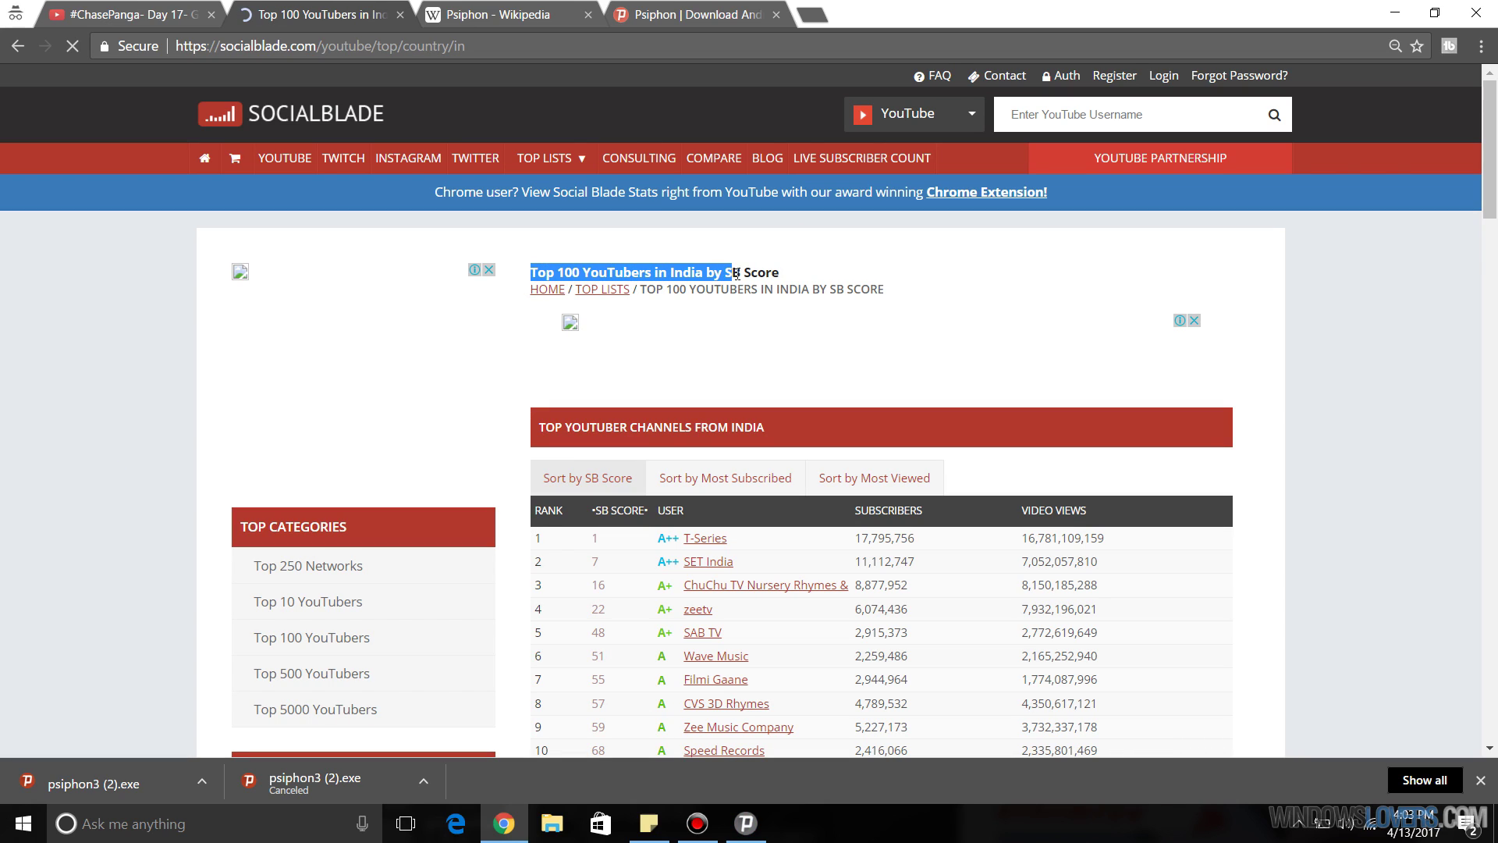
{"action": "left_click", "coordinate": [736, 274]}
{"action": "left_click_drag", "start_coordinate": [533, 272], "coordinate": [720, 274]}
{"action": "left_click", "coordinate": [133, 16]}
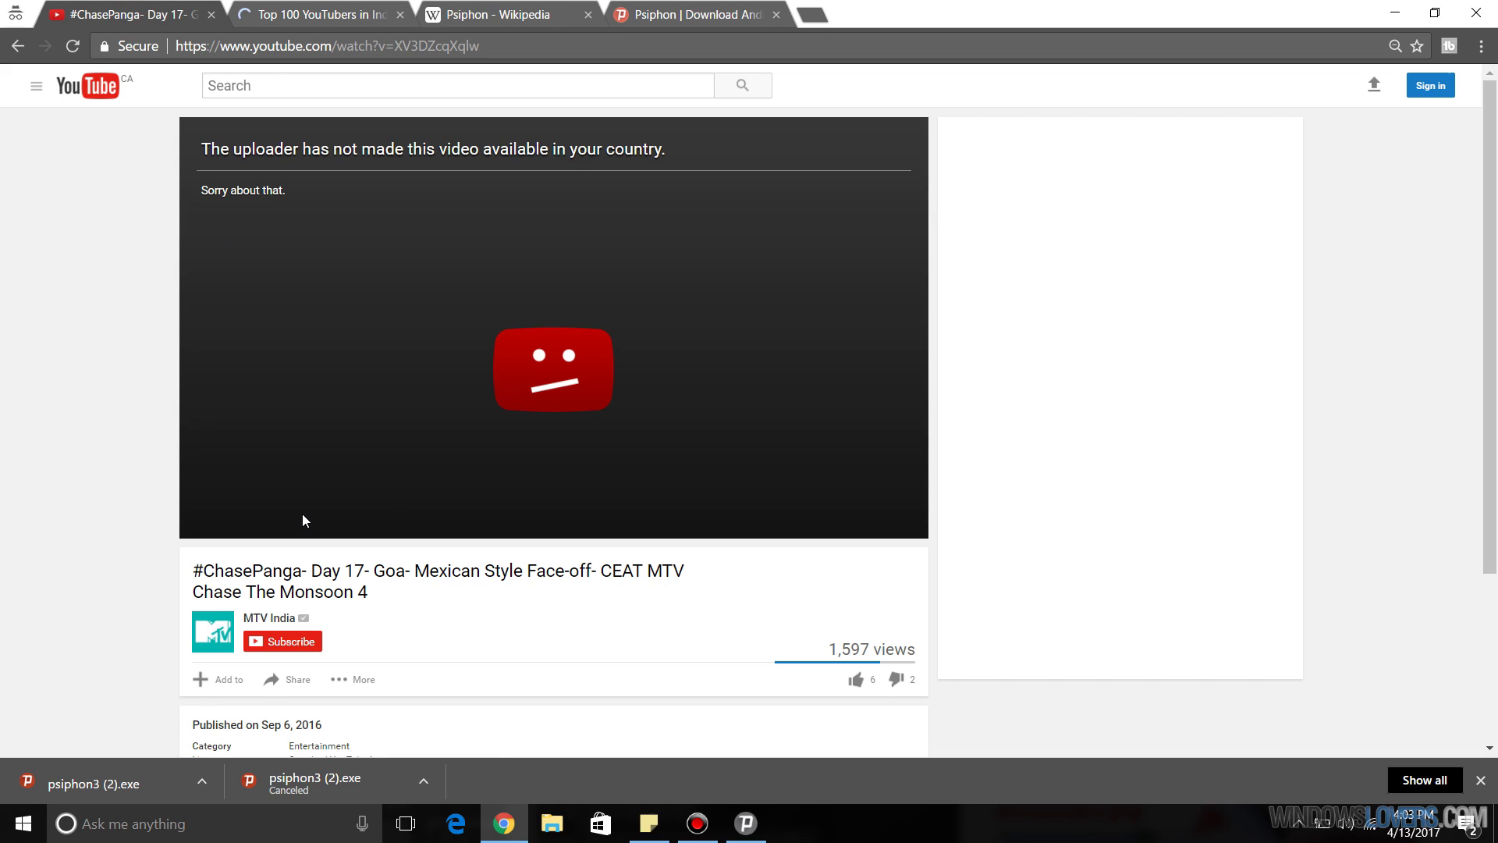
{"action": "scroll", "coordinate": [301, 513], "scroll_direction": "down", "scroll_amount": 3}
{"action": "scroll", "coordinate": [588, 425], "scroll_direction": "up", "scroll_amount": 2}
{"action": "scroll", "coordinate": [587, 425], "scroll_direction": "up", "scroll_amount": 1}
Compare the Top 100 page with the blocked video, then bring Psiphon 3 forward
{"action": "key", "text": "ctrl+Tab"}
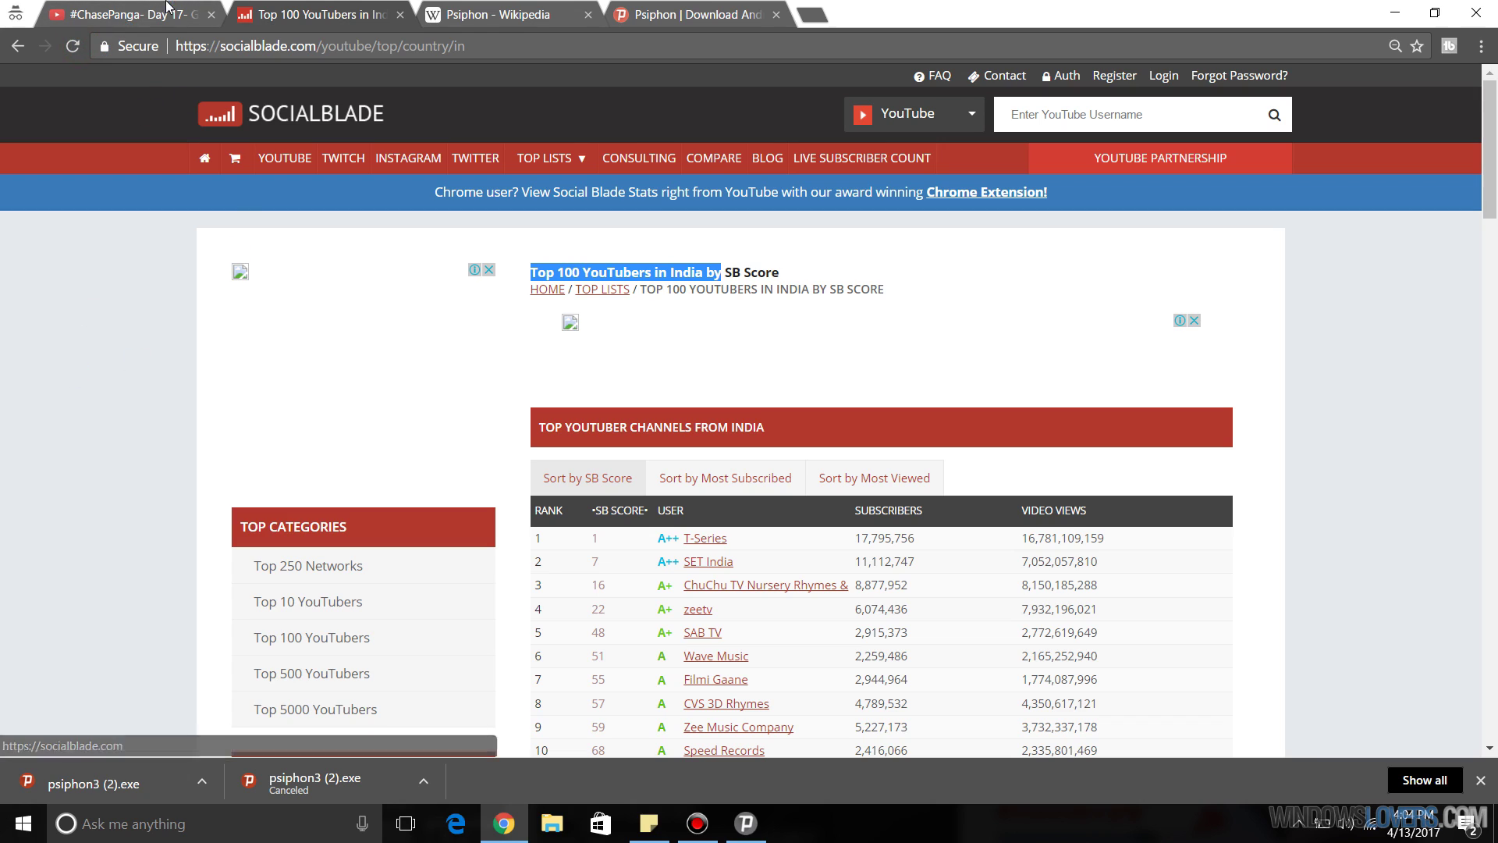
{"action": "key", "text": "ctrl+shift+Tab"}
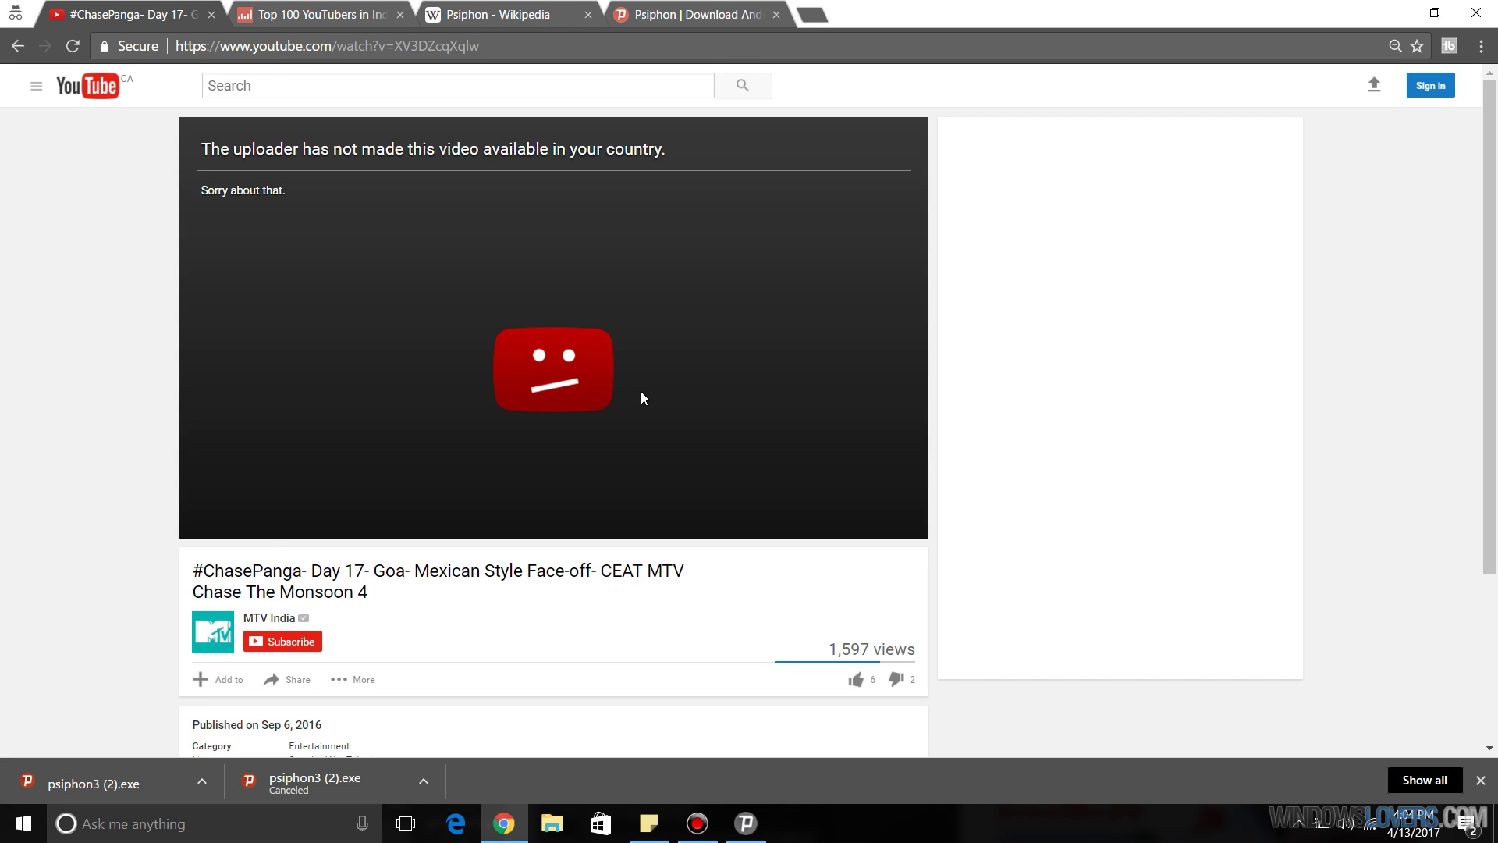
{"action": "scroll", "coordinate": [167, 447], "scroll_direction": "down", "scroll_amount": 3}
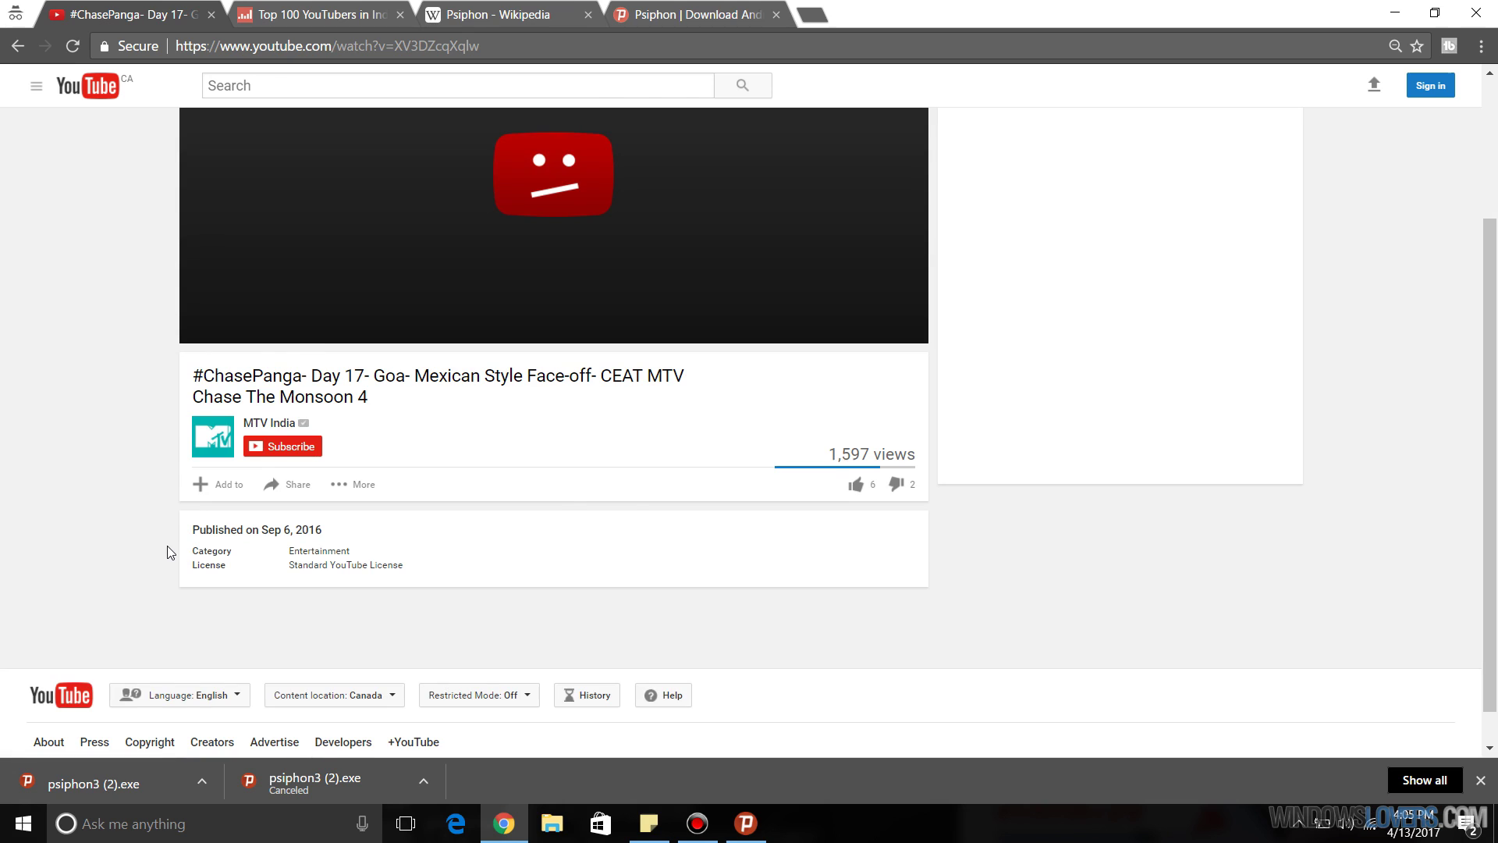
{"action": "scroll", "coordinate": [167, 552], "scroll_direction": "up", "scroll_amount": 3}
{"action": "left_click", "coordinate": [745, 824]}
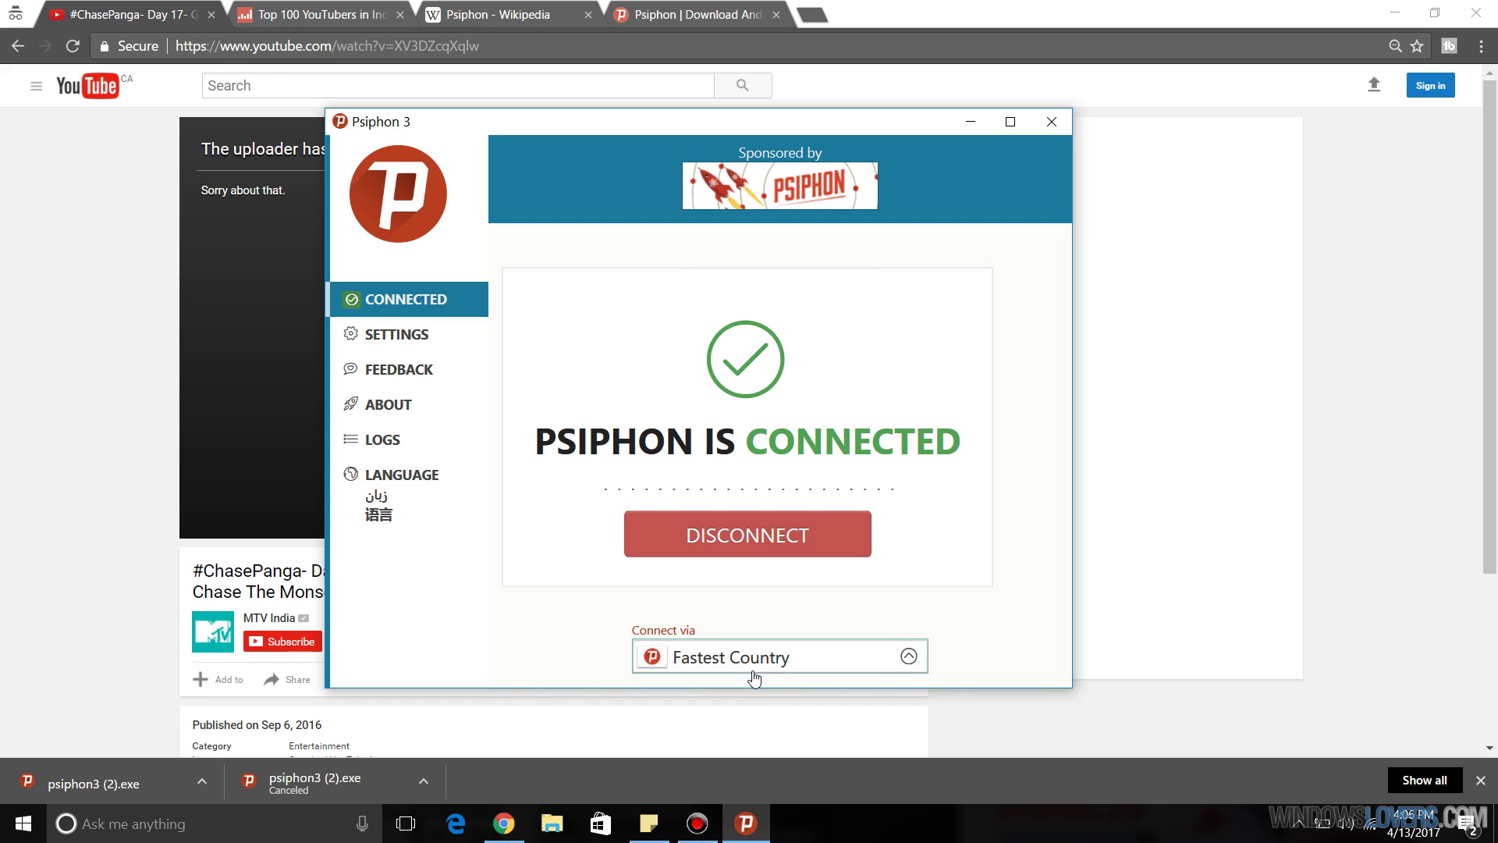
Pick India from Psiphon's Connect via country list
{"action": "left_click", "coordinate": [791, 673]}
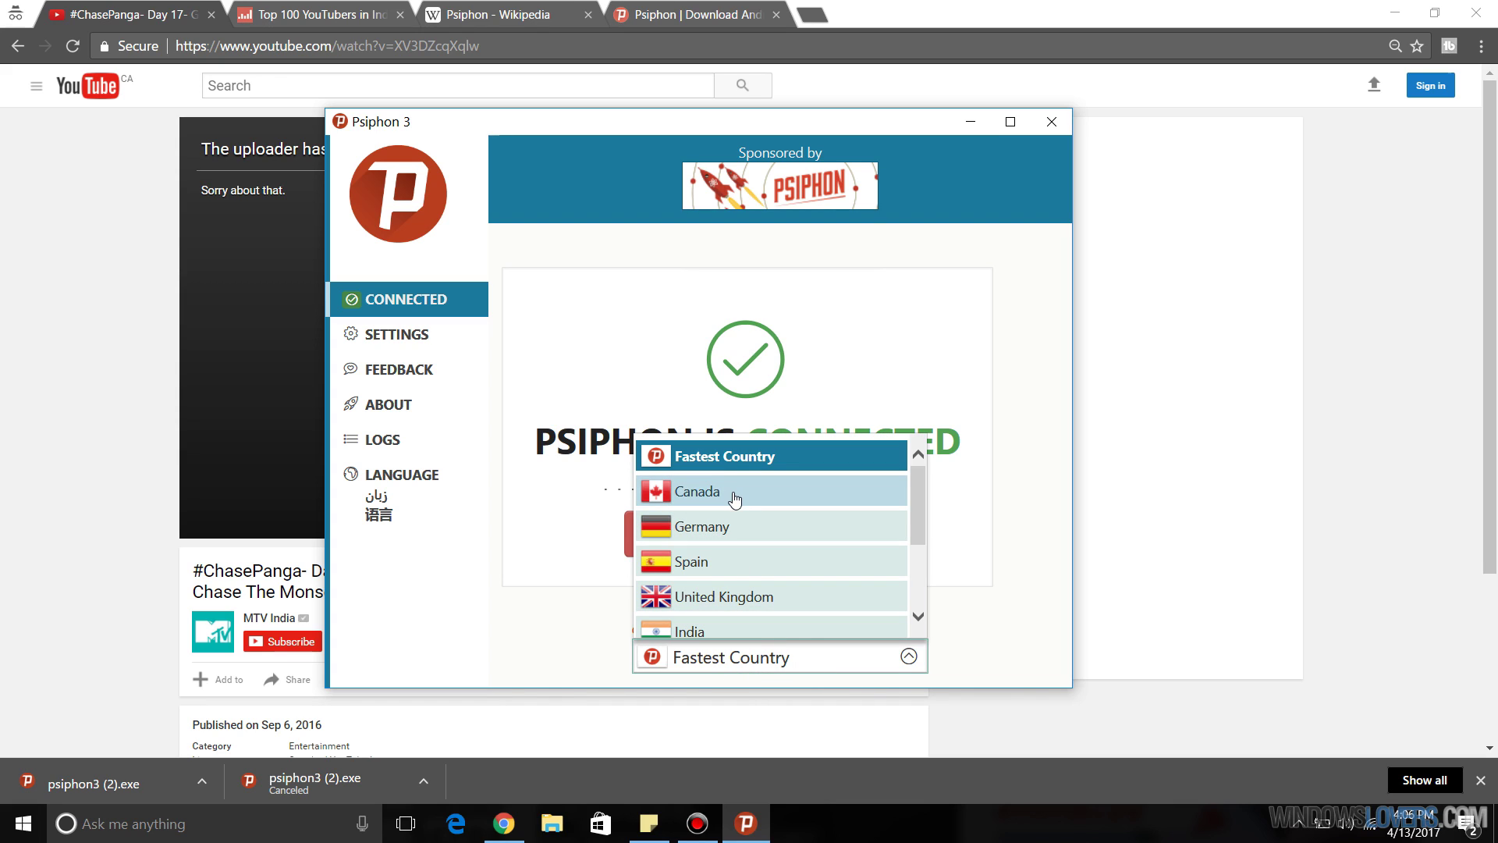
{"action": "scroll", "coordinate": [714, 561], "scroll_direction": "down", "scroll_amount": 1}
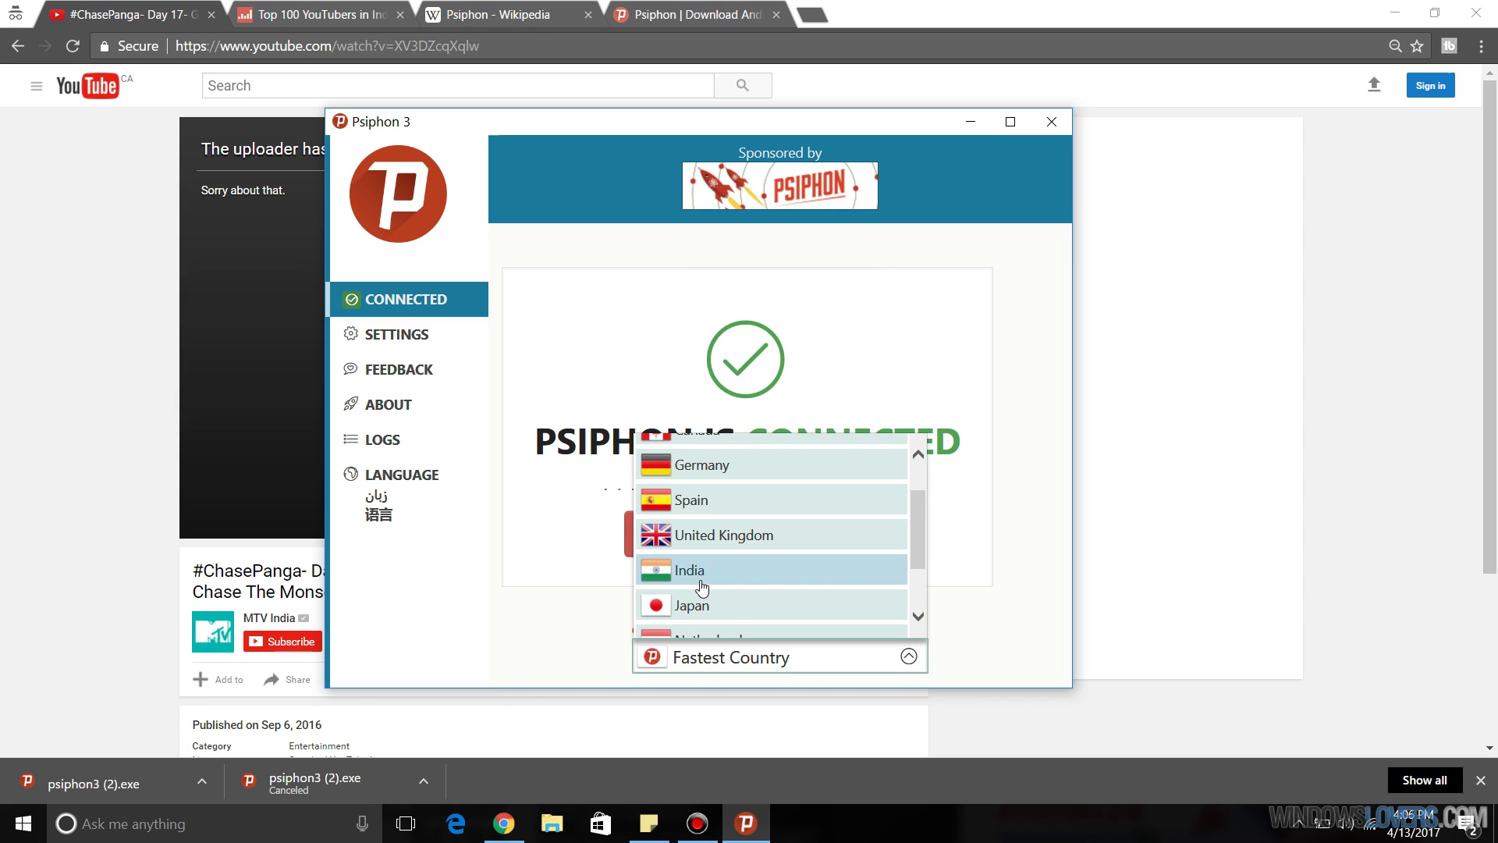
{"action": "left_click", "coordinate": [710, 571]}
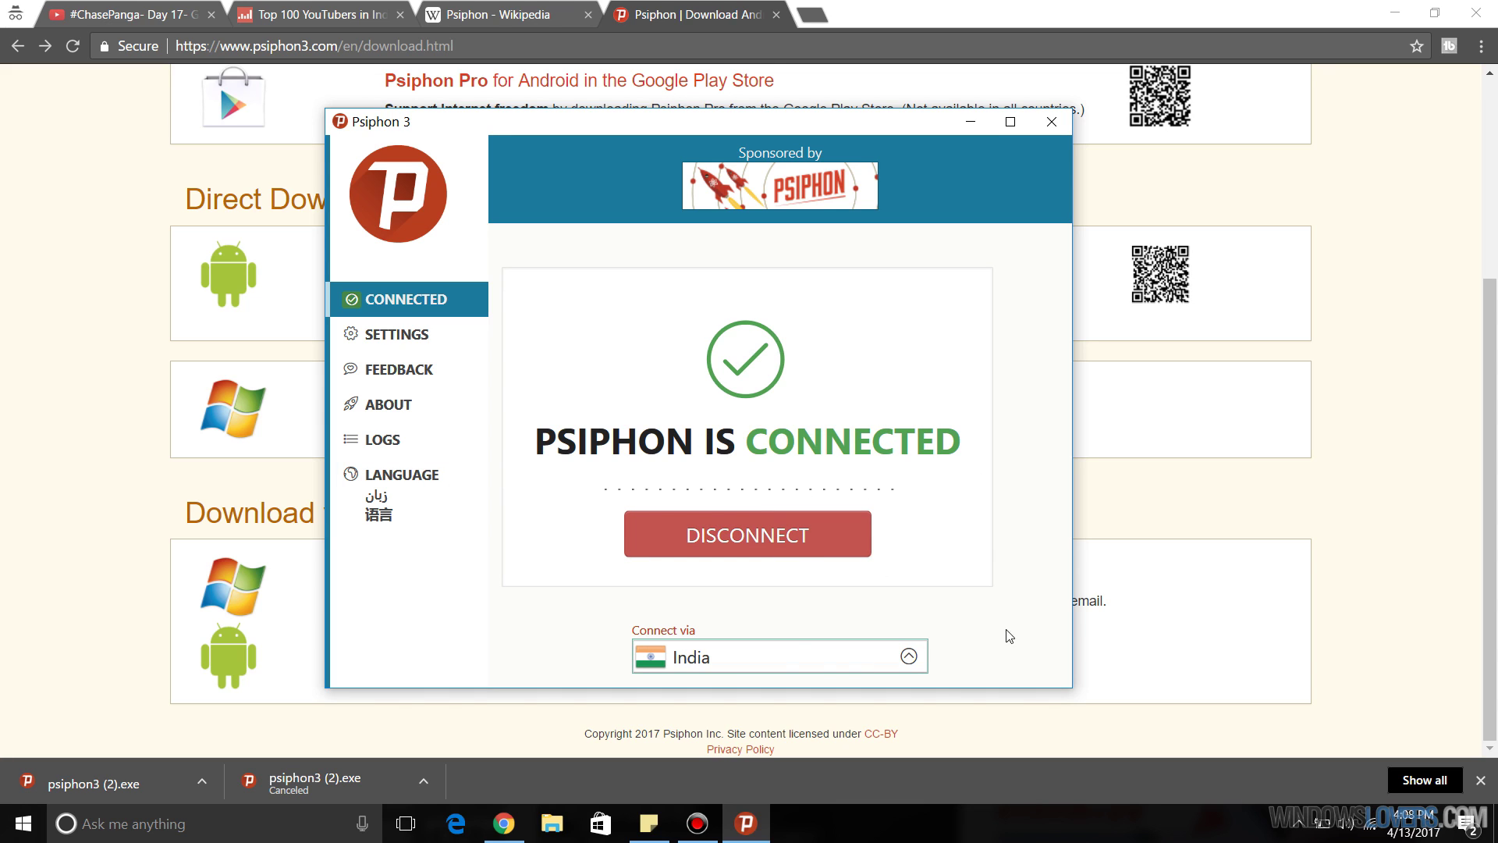
Bring Chrome forward and reload the MTV India video tab over the India connection
{"action": "left_click", "coordinate": [78, 442]}
{"action": "scroll", "coordinate": [79, 441], "scroll_direction": "up", "scroll_amount": 4}
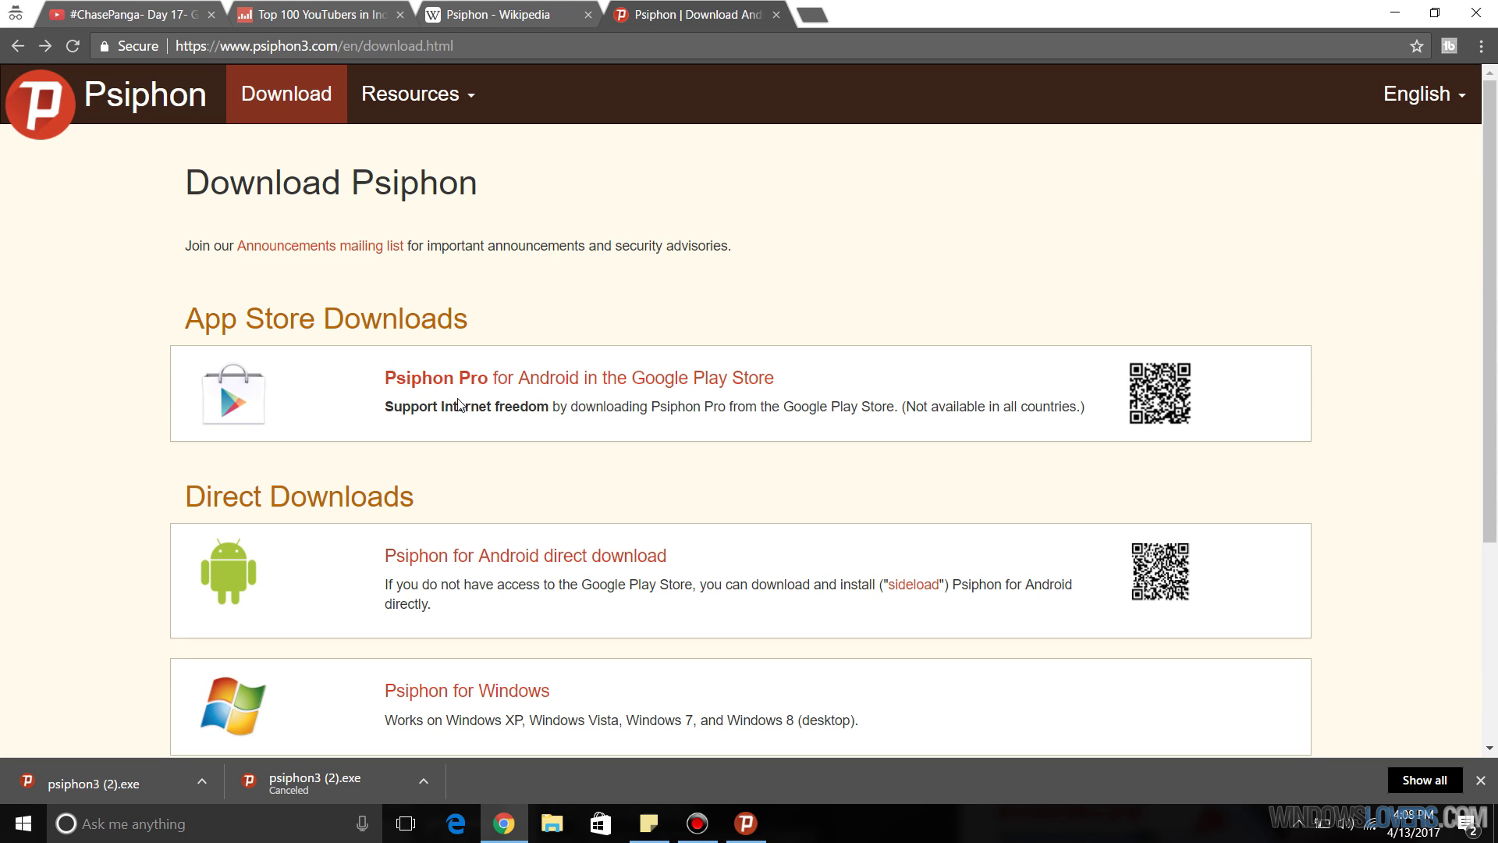
{"action": "left_click", "coordinate": [125, 14]}
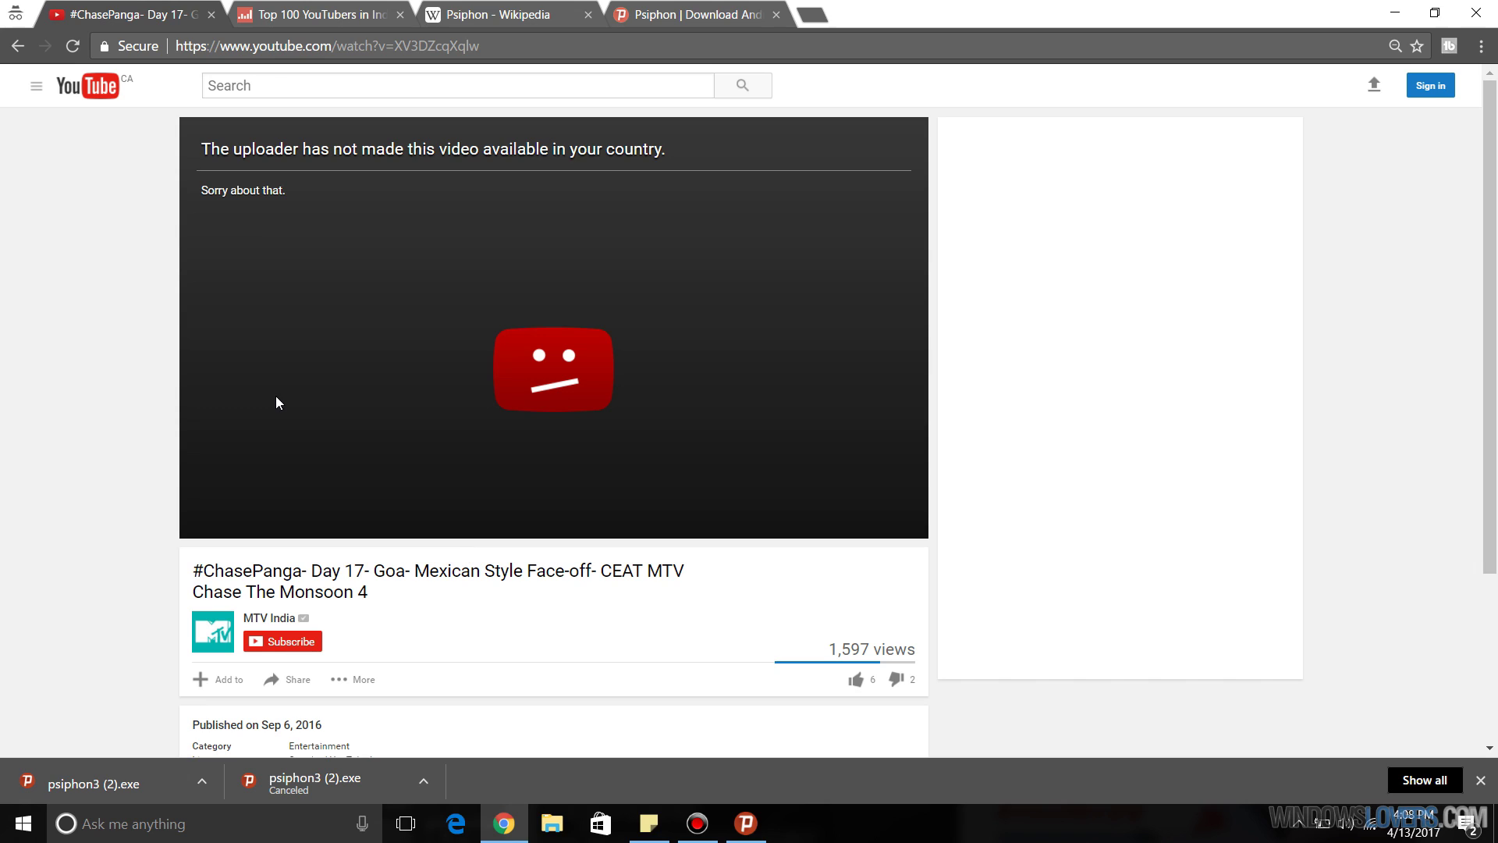
{"action": "left_click", "coordinate": [72, 46]}
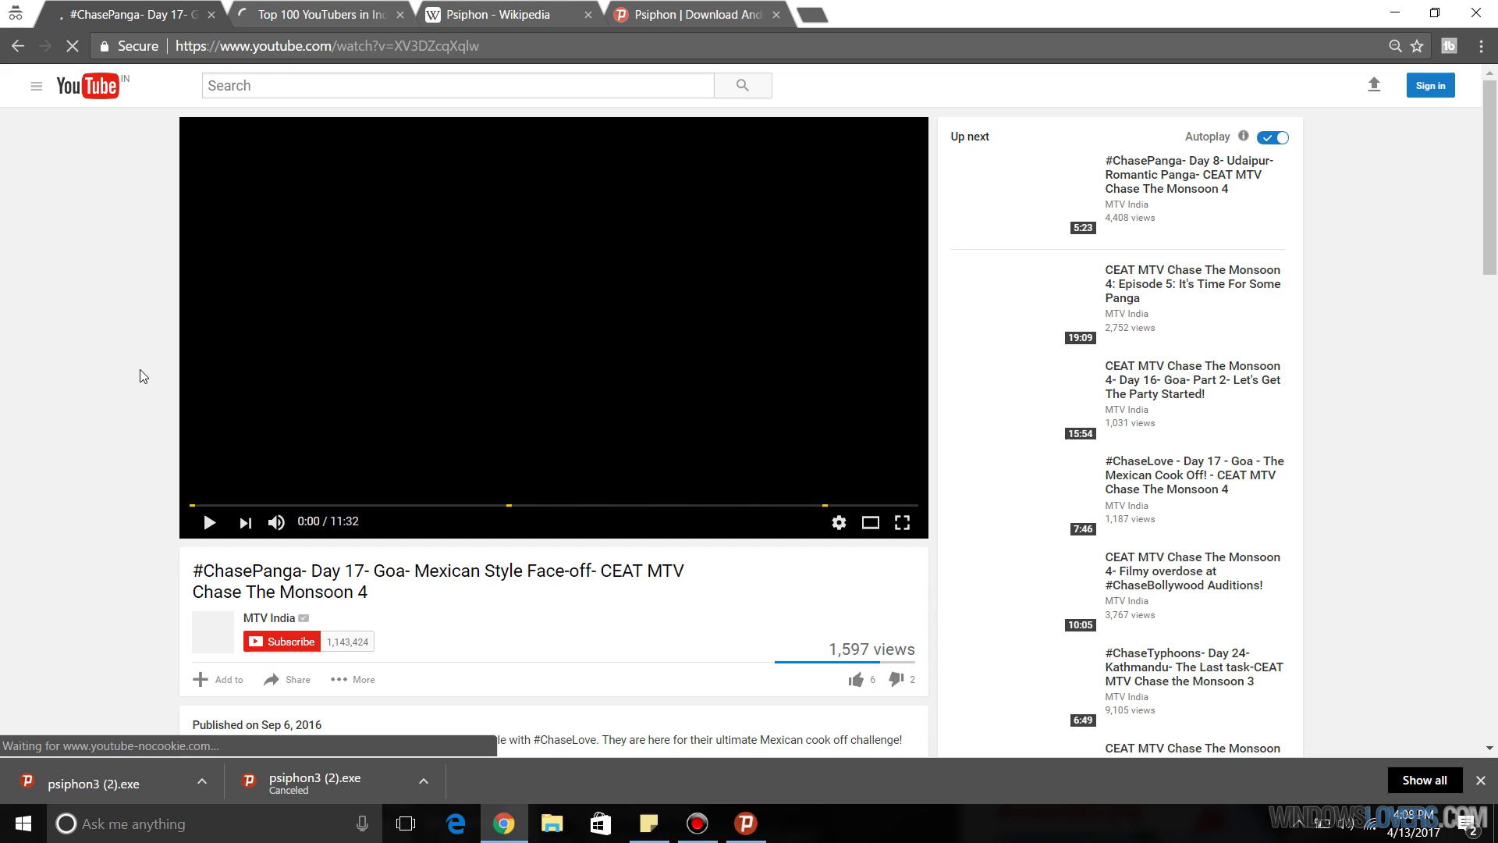
Start the video playing, then mute and pause it
{"action": "left_click", "coordinate": [420, 368]}
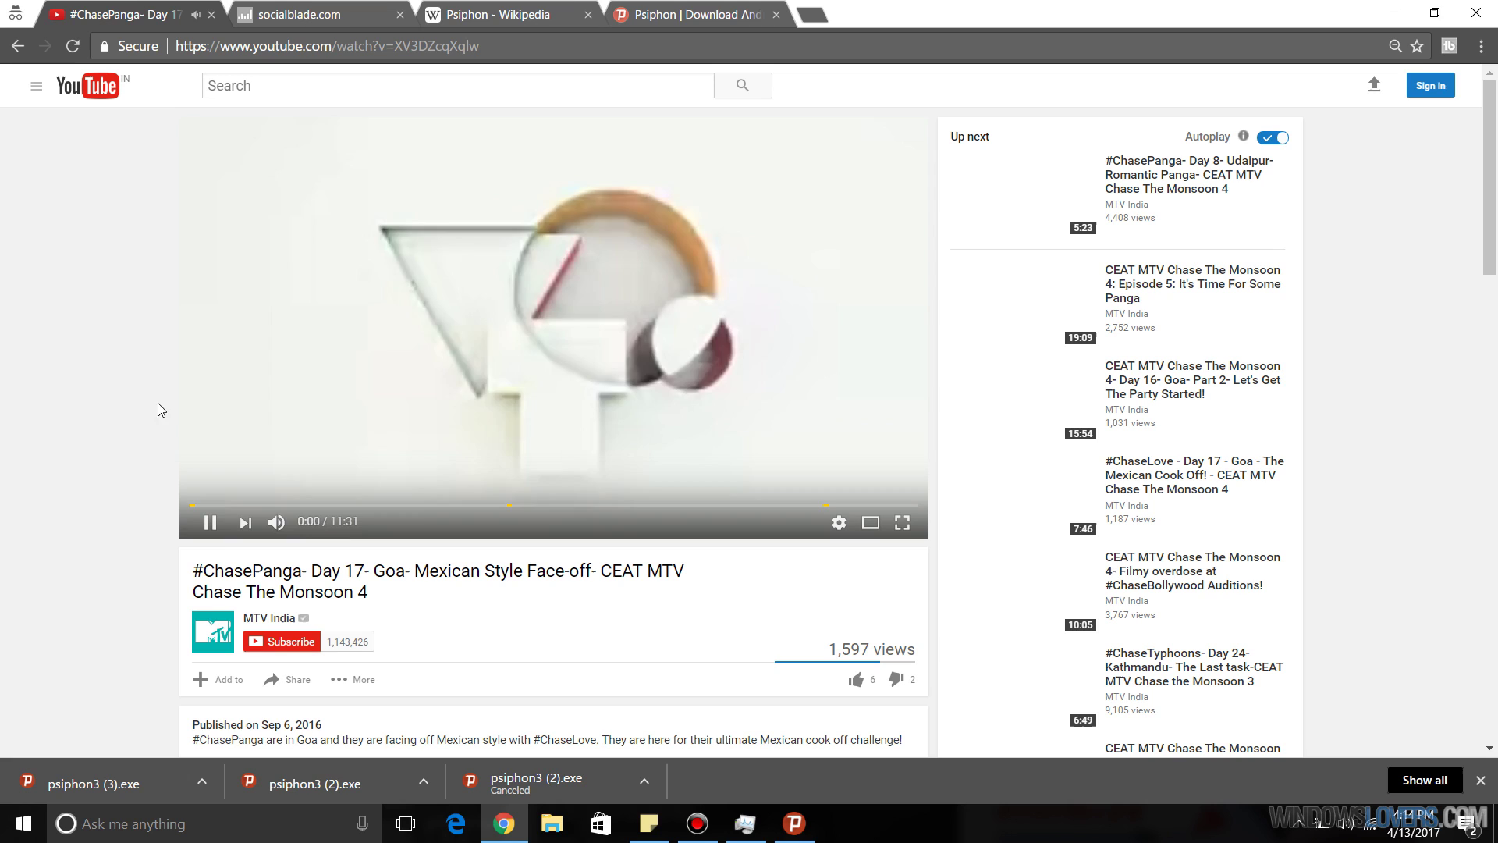
{"action": "left_click", "coordinate": [276, 522]}
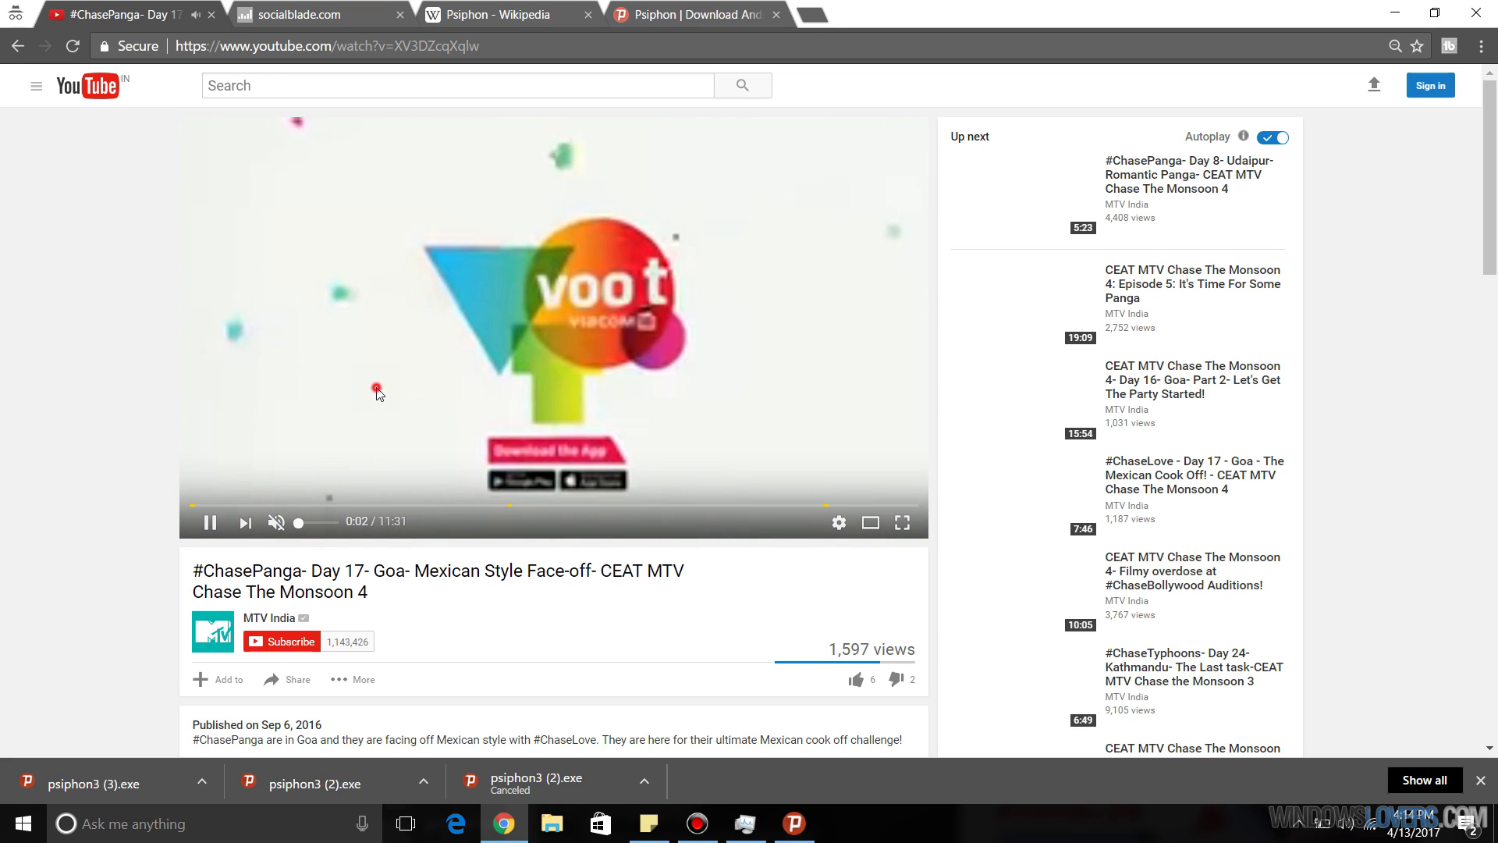
{"action": "left_click", "coordinate": [462, 376]}
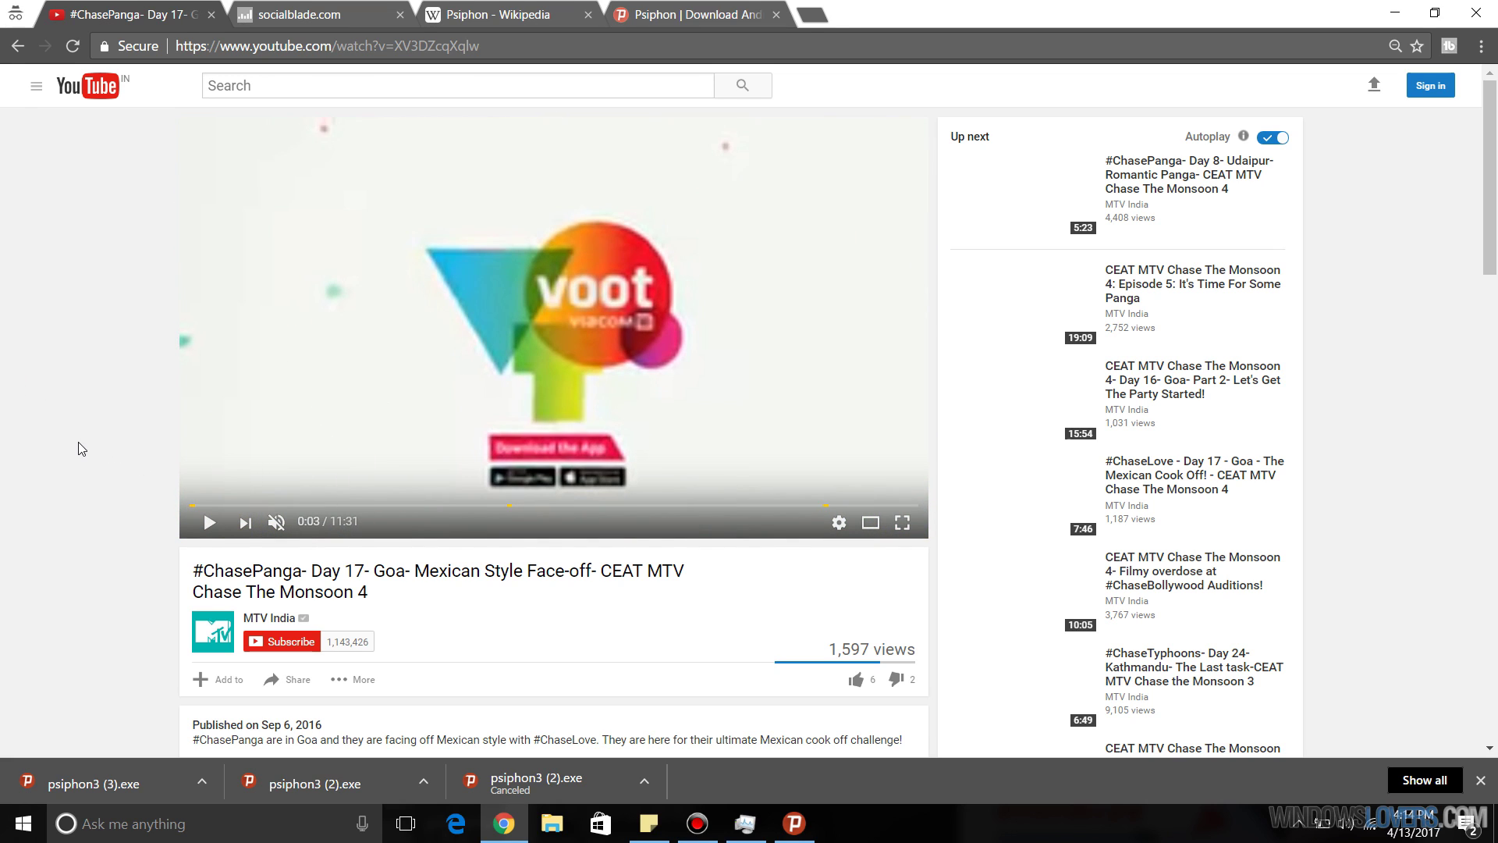